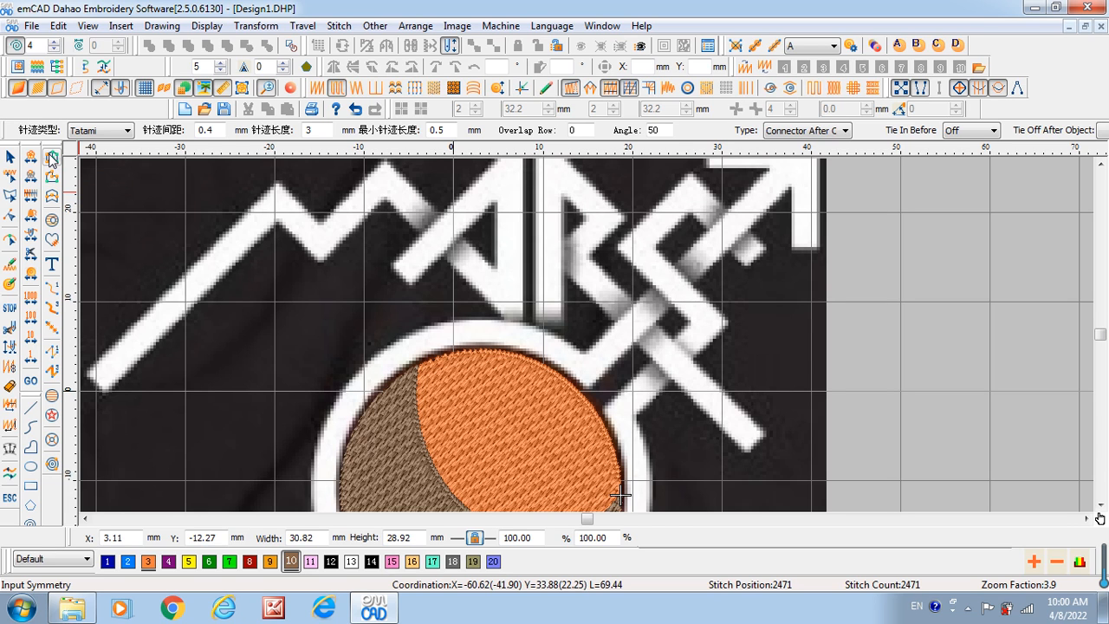
Open the column input tool's object properties and set Satin stitch with a stitch distance of 0.4 mm.
click(50, 158)
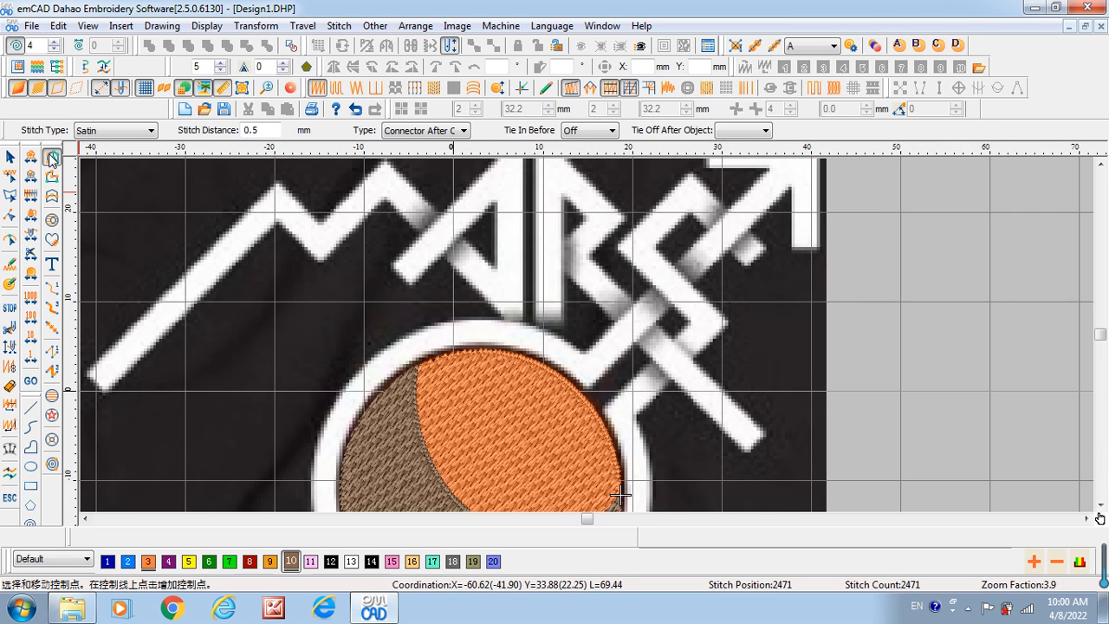
right_click(52, 159)
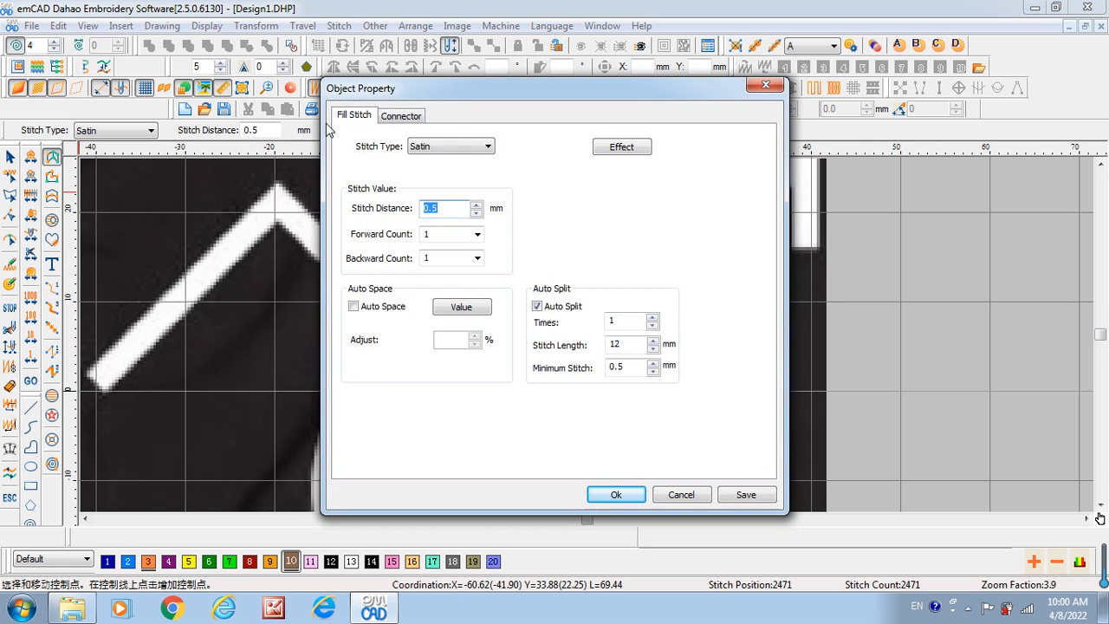
click(493, 146)
click(448, 154)
click(435, 211)
drag(433, 209, 470, 208)
text(4)
double_click(623, 347)
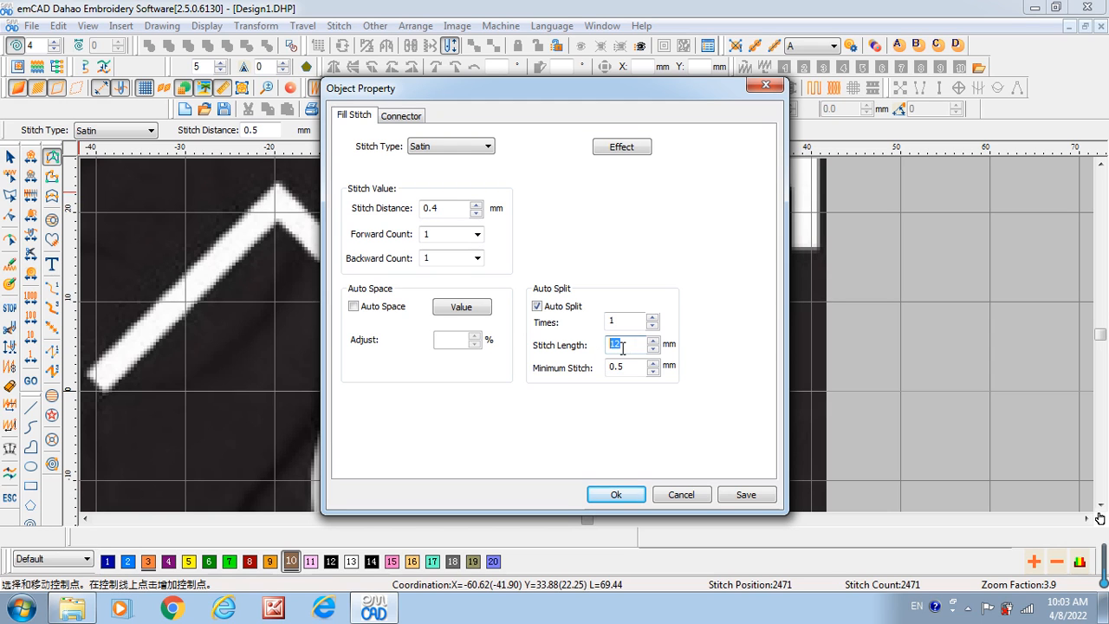
click(624, 347)
In the satin effect settings, change the first underlay to Center Run with a length of 2.5 mm.
click(623, 147)
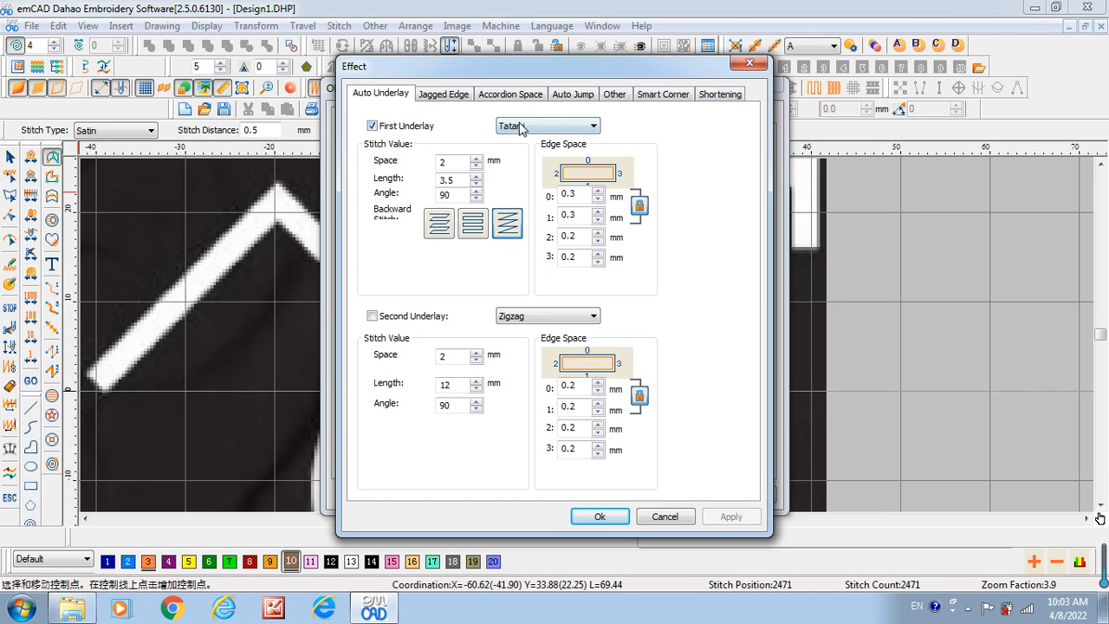
click(555, 129)
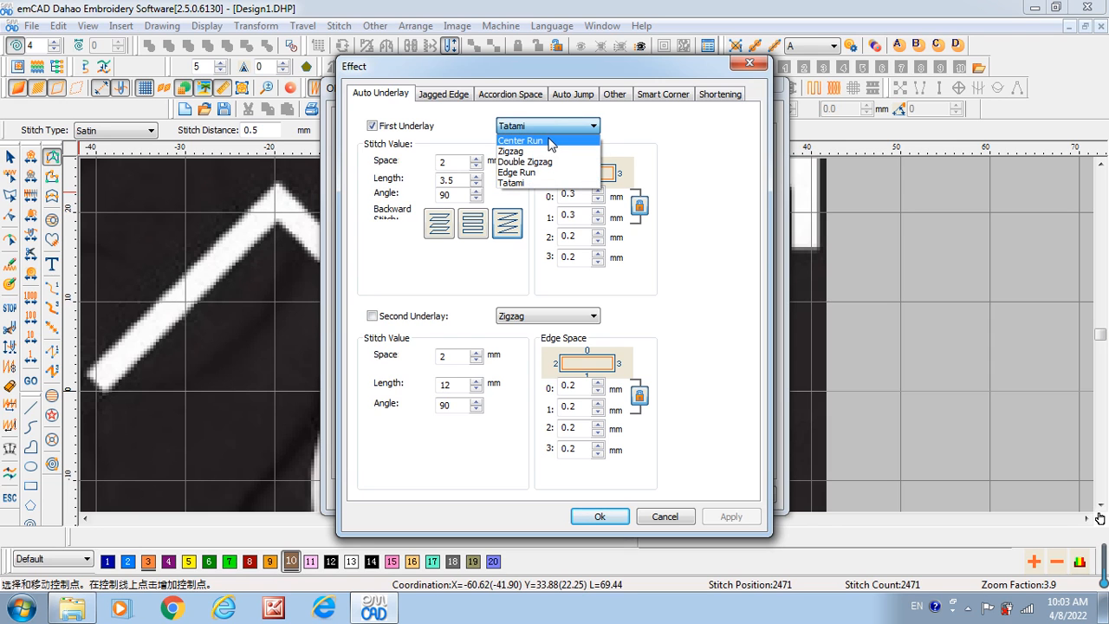
click(551, 141)
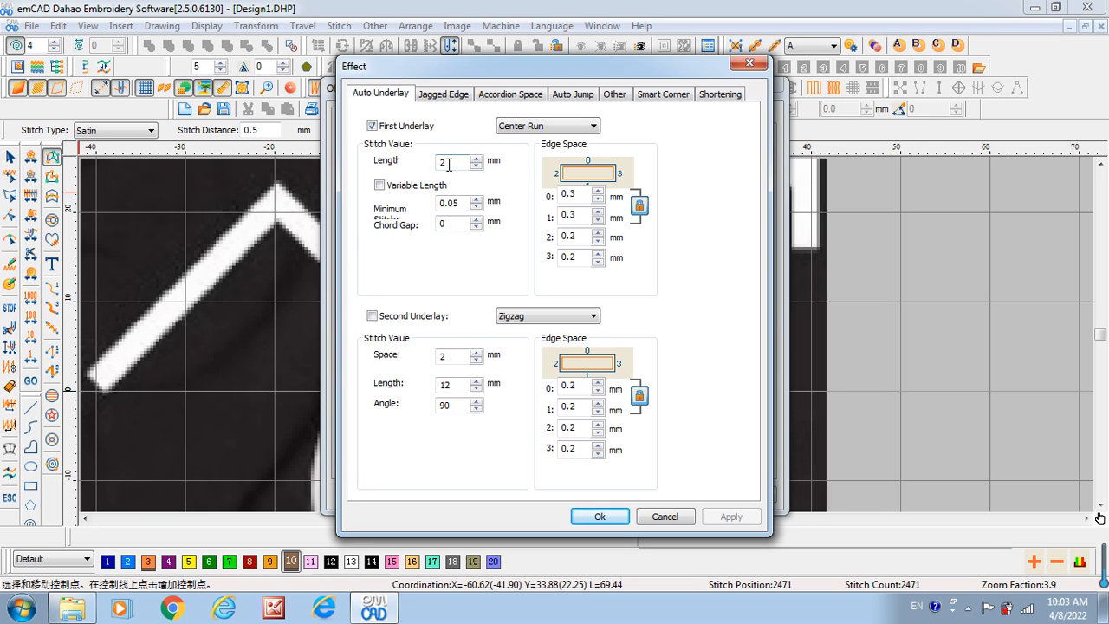
click(449, 164)
text(.)
Enable a Zigzag second underlay with 1 mm space and 0.3 mm edge space, and save the satin properties as defaults.
click(414, 317)
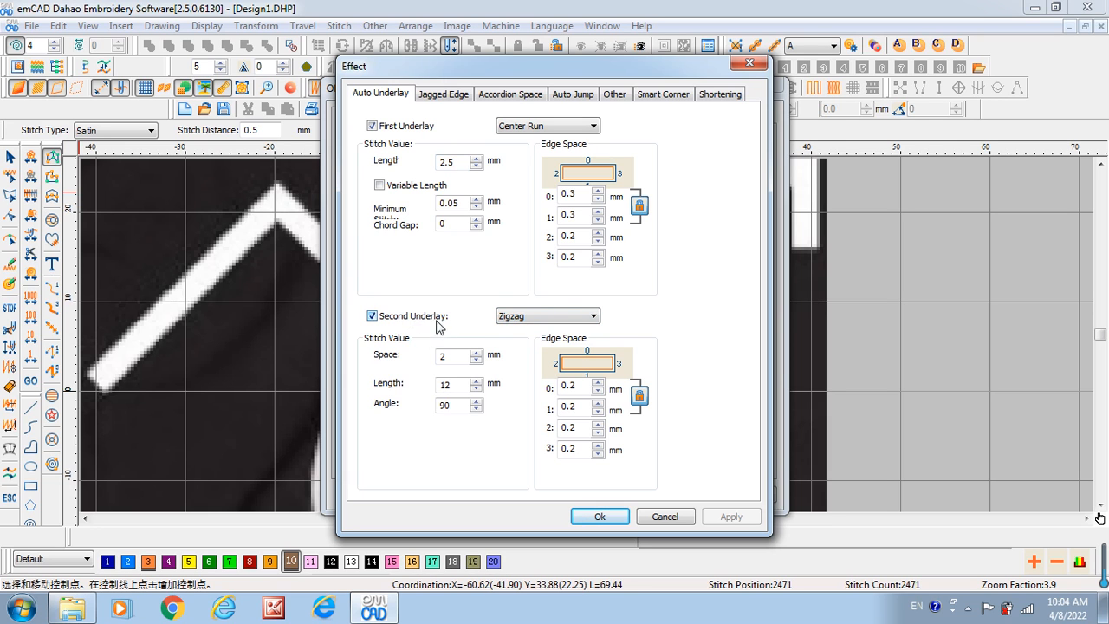
click(536, 319)
click(537, 319)
double_click(454, 356)
text(1)
drag(581, 384, 568, 384)
text(3)
click(610, 516)
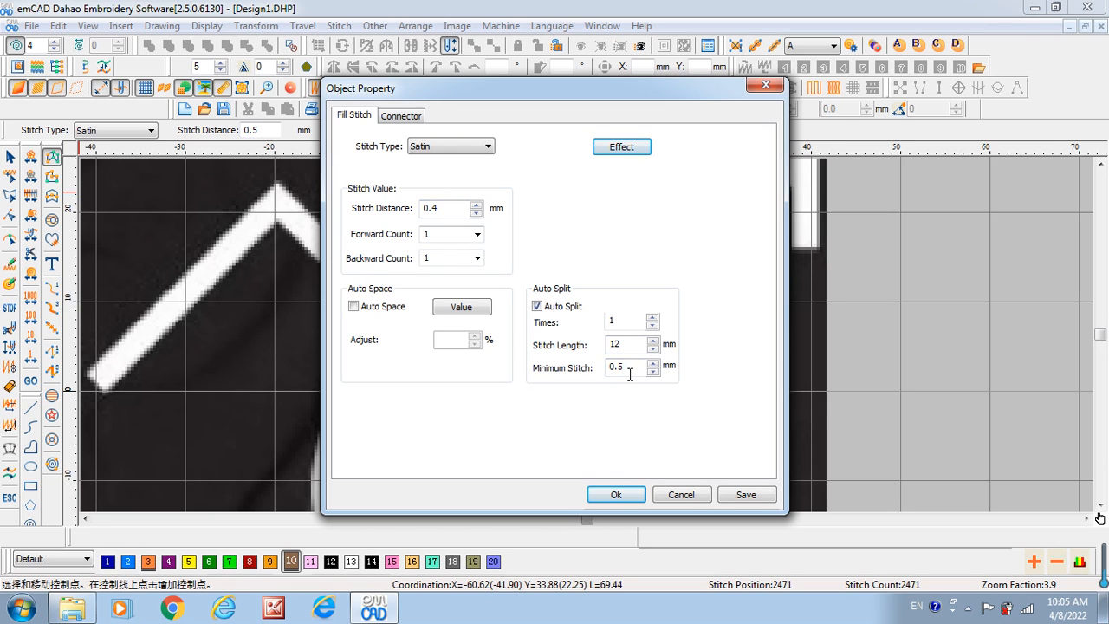
click(748, 495)
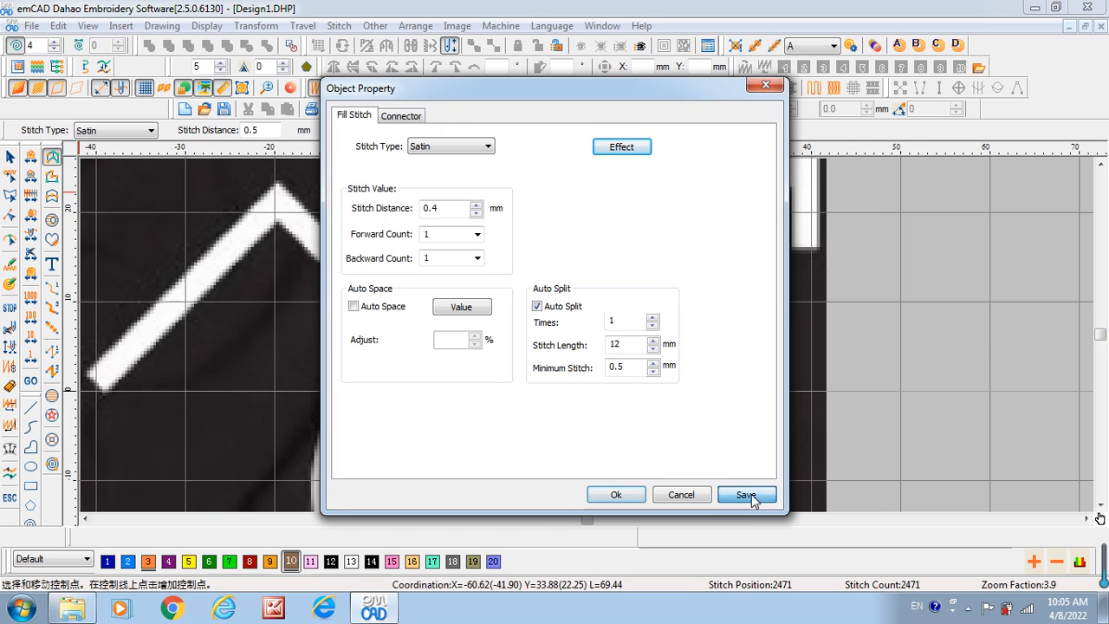
click(630, 498)
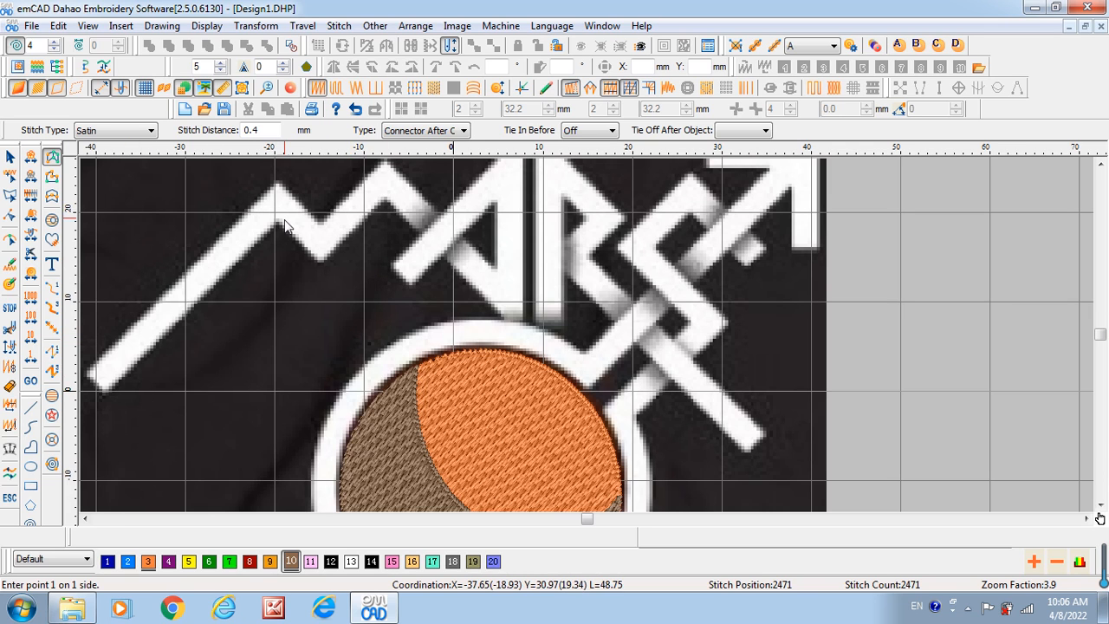
Start a satin column along the long diagonal stroke of the lettering, placing paired edge points from its lower end to the first peak.
click(58, 154)
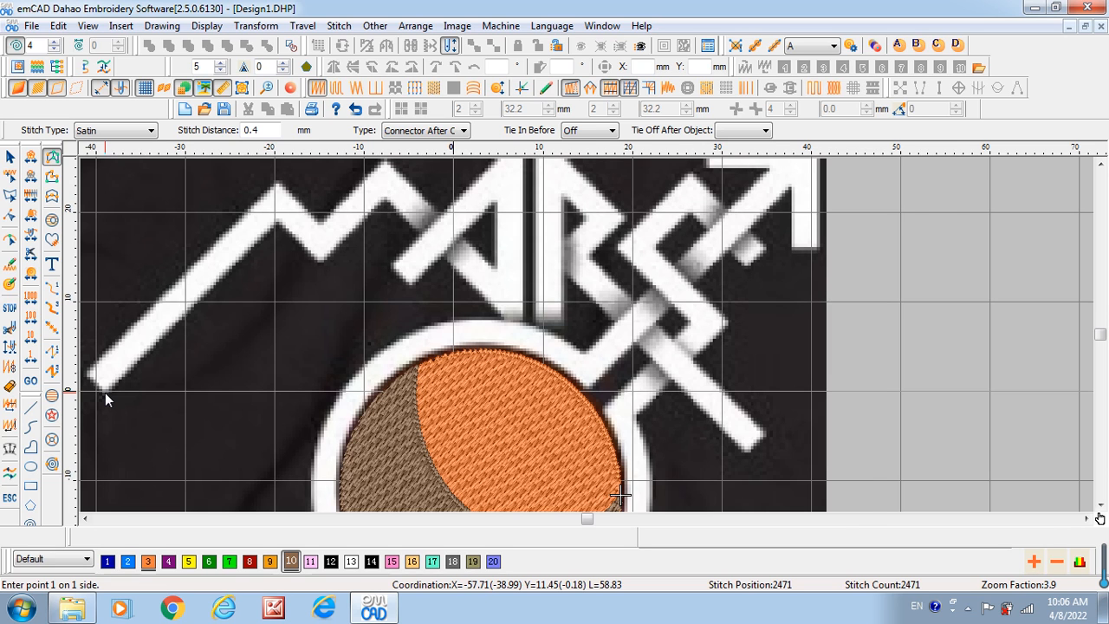
click(105, 392)
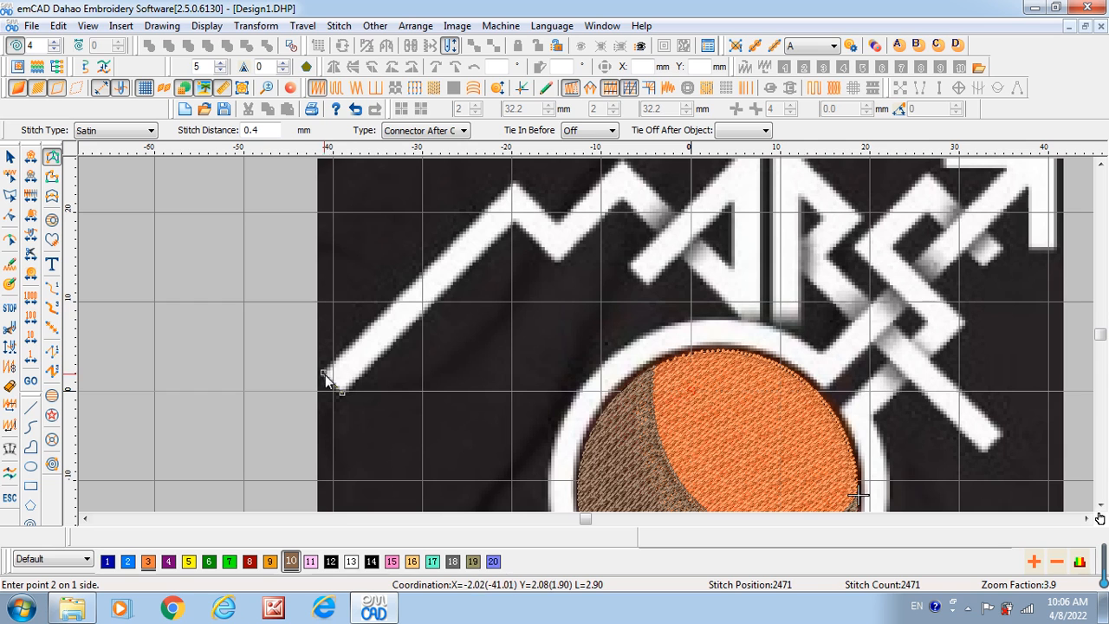
click(325, 375)
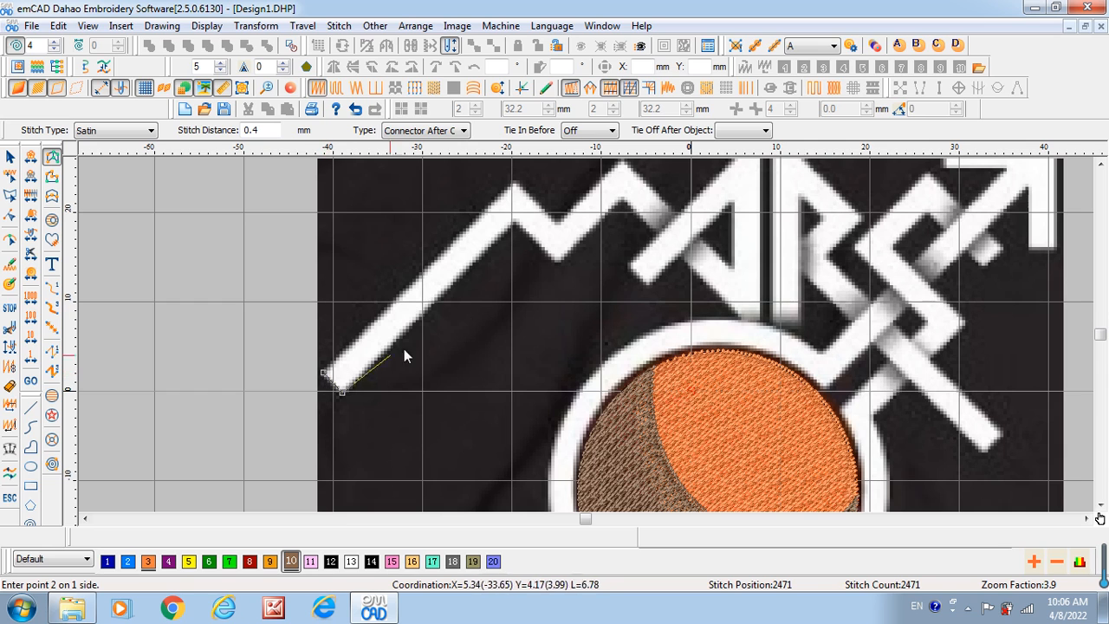
click(515, 220)
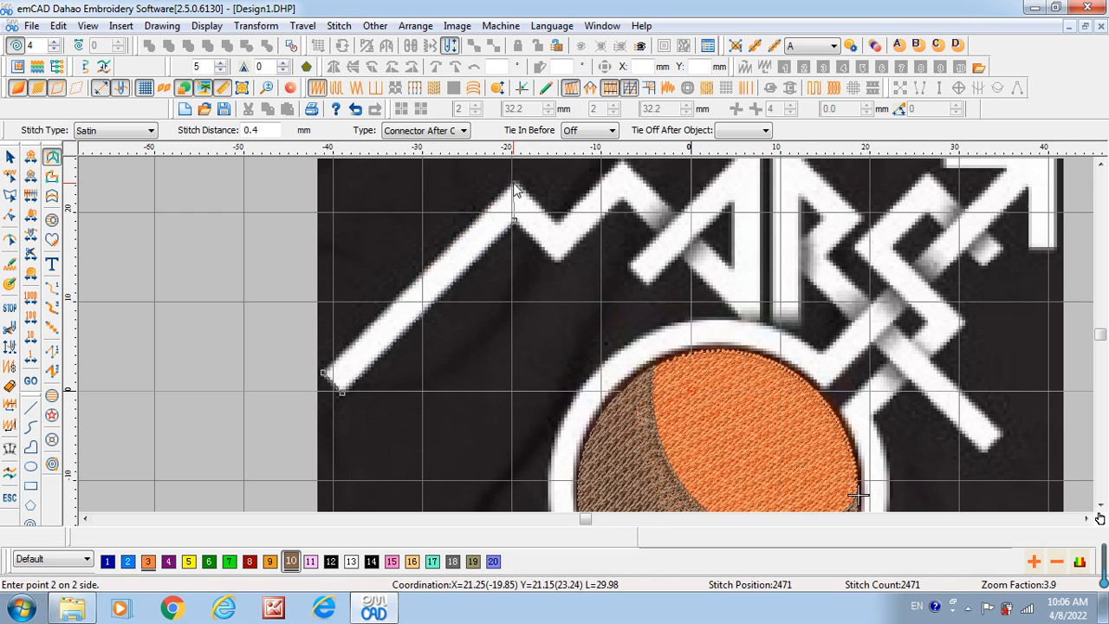
scroll(516, 187, up, 2)
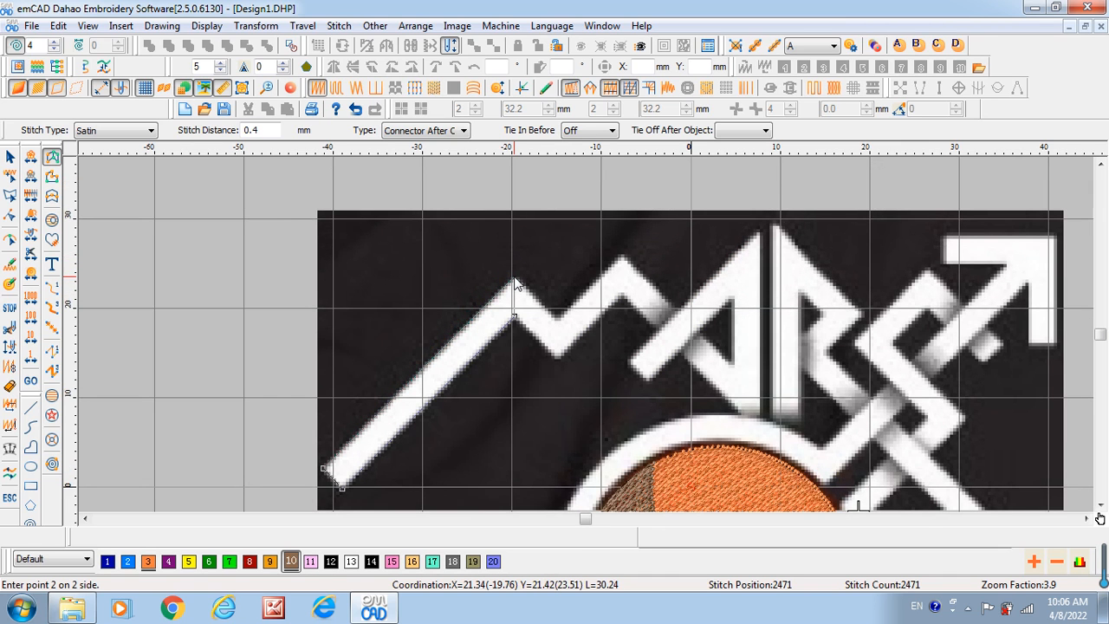
click(514, 280)
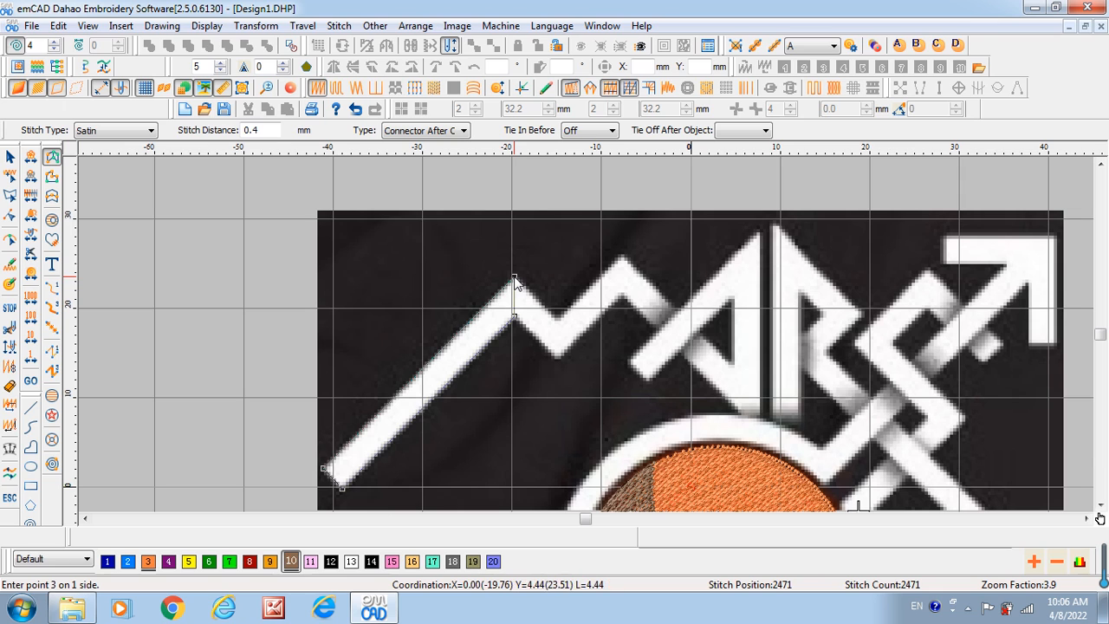
Continue the satin column with point pairs at the valley and second peak of the M.
click(557, 358)
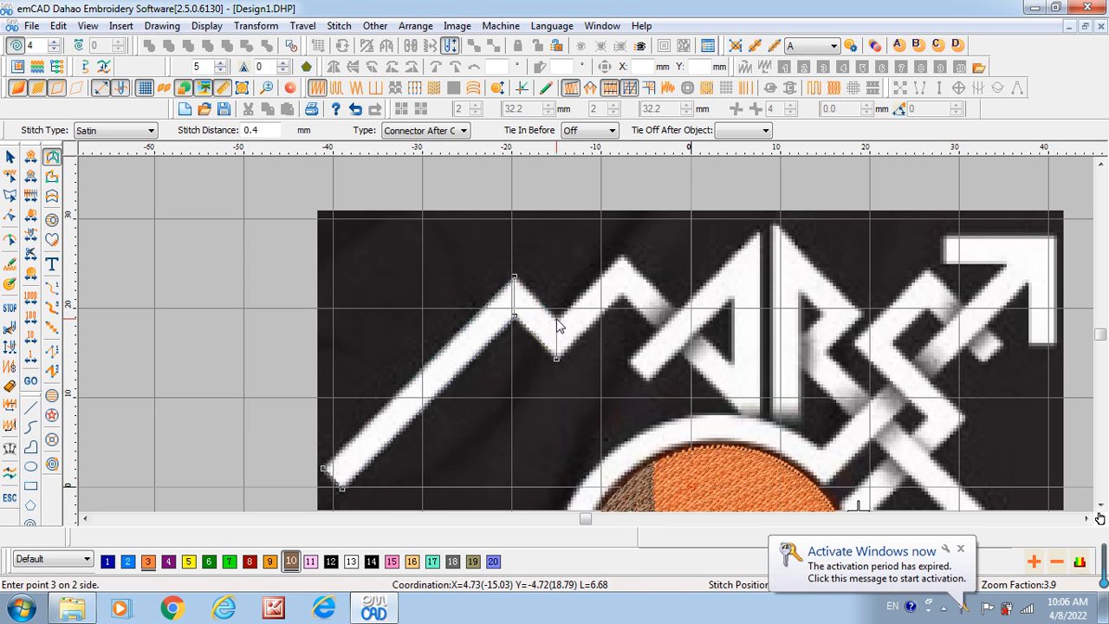
click(556, 317)
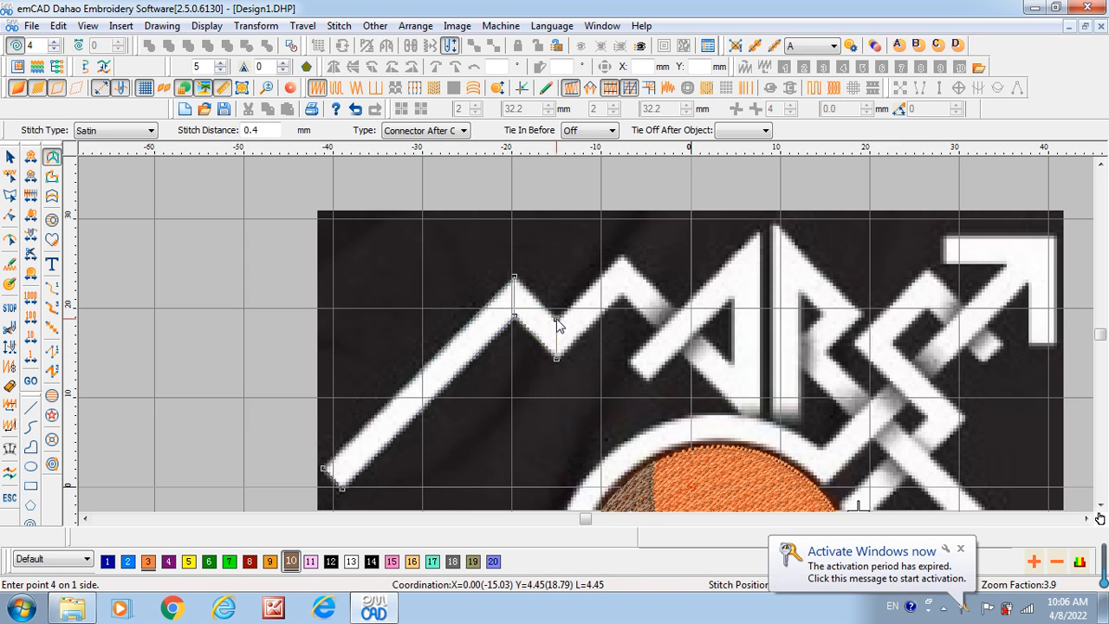
click(623, 296)
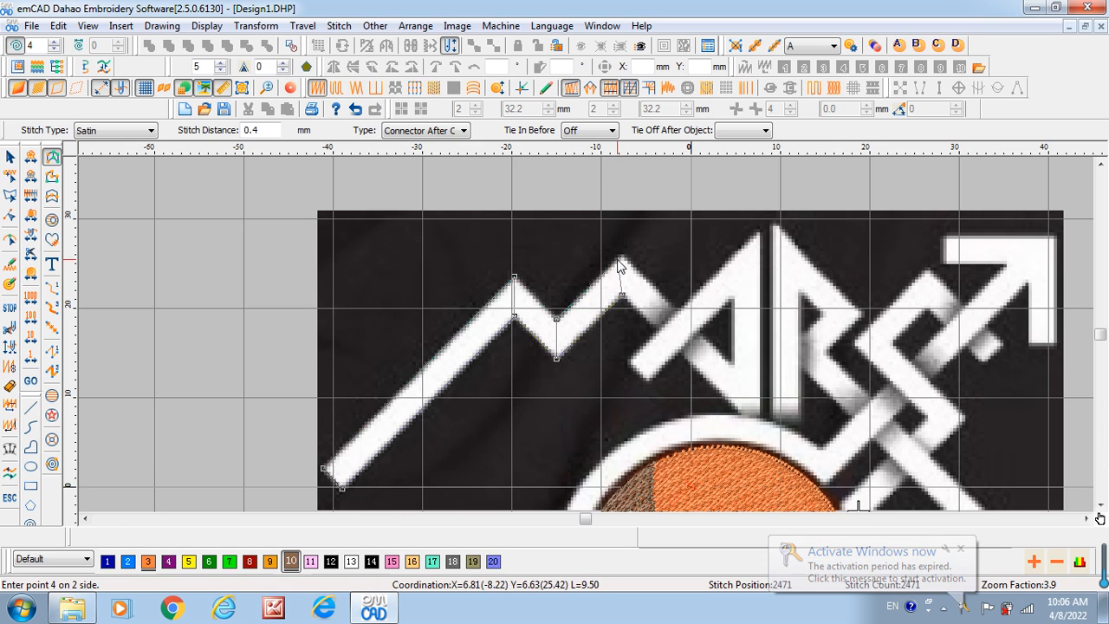
click(621, 258)
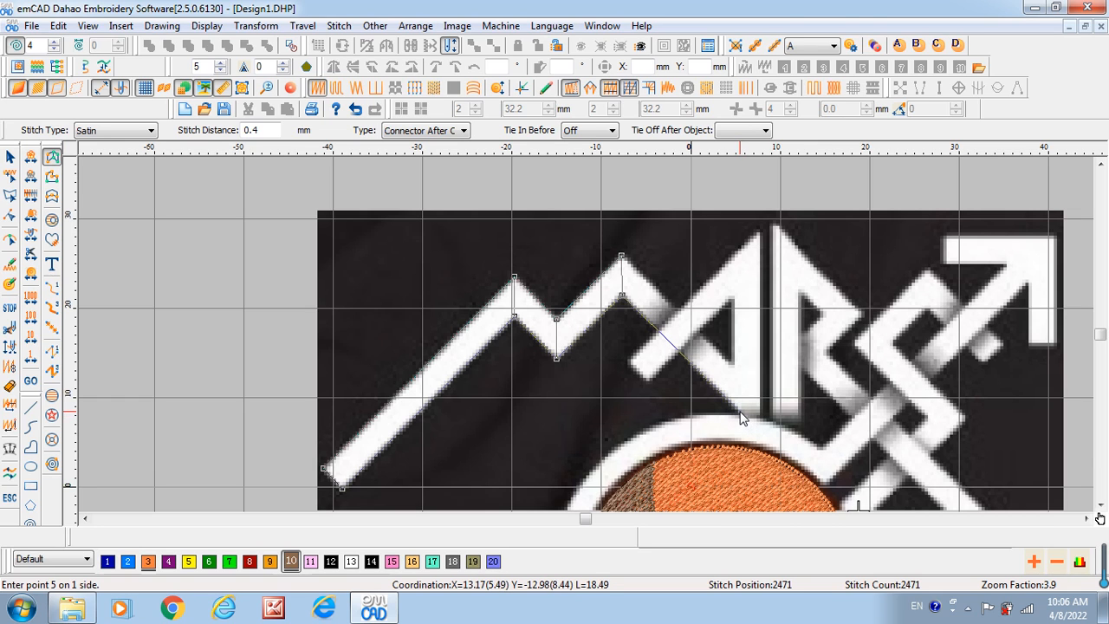
Extend the satin column down the M's last stroke to the circle and turn it into the base of the A's vertical stem.
click(741, 412)
click(730, 364)
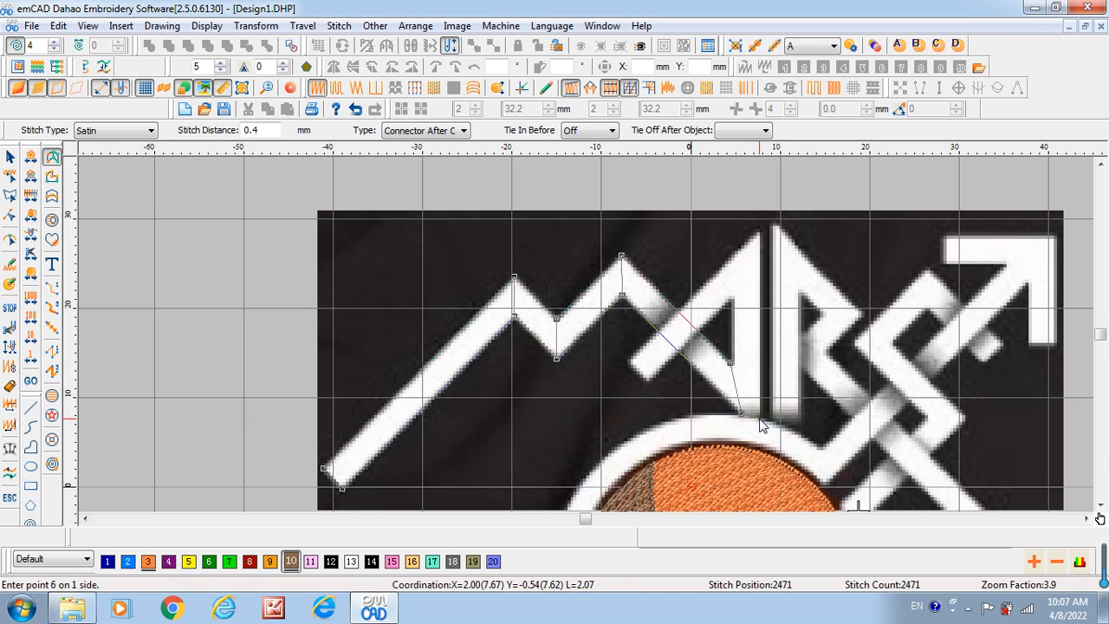
click(760, 418)
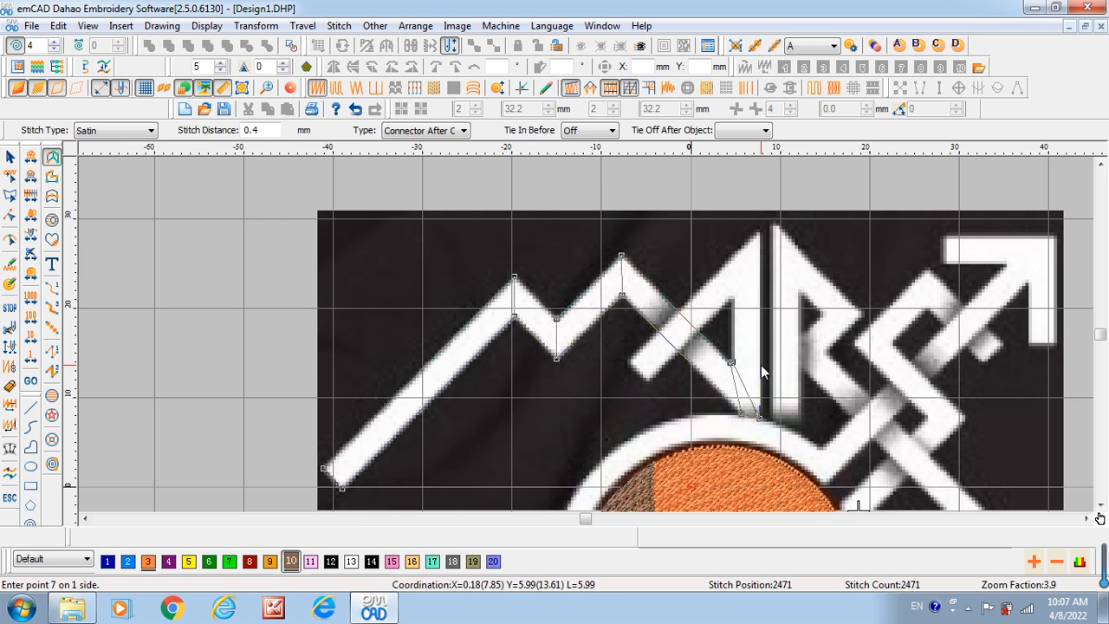
right_click(759, 362)
click(733, 360)
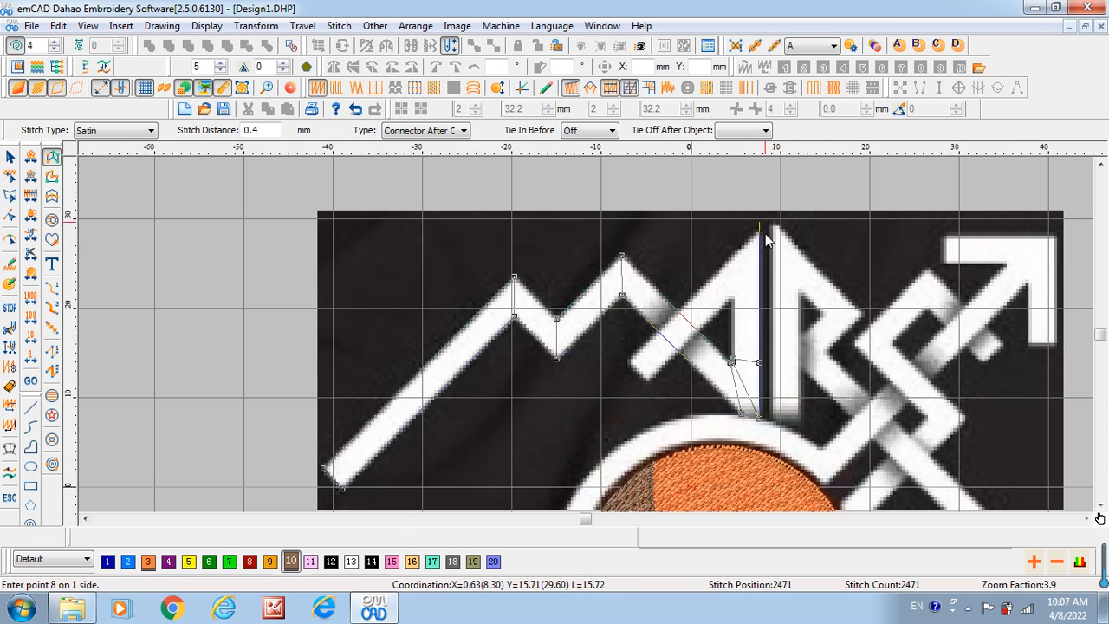
Carry the satin column up the A's vertical stem with point pairs at its inner corner and pointed apex.
scroll(778, 244, up, 2)
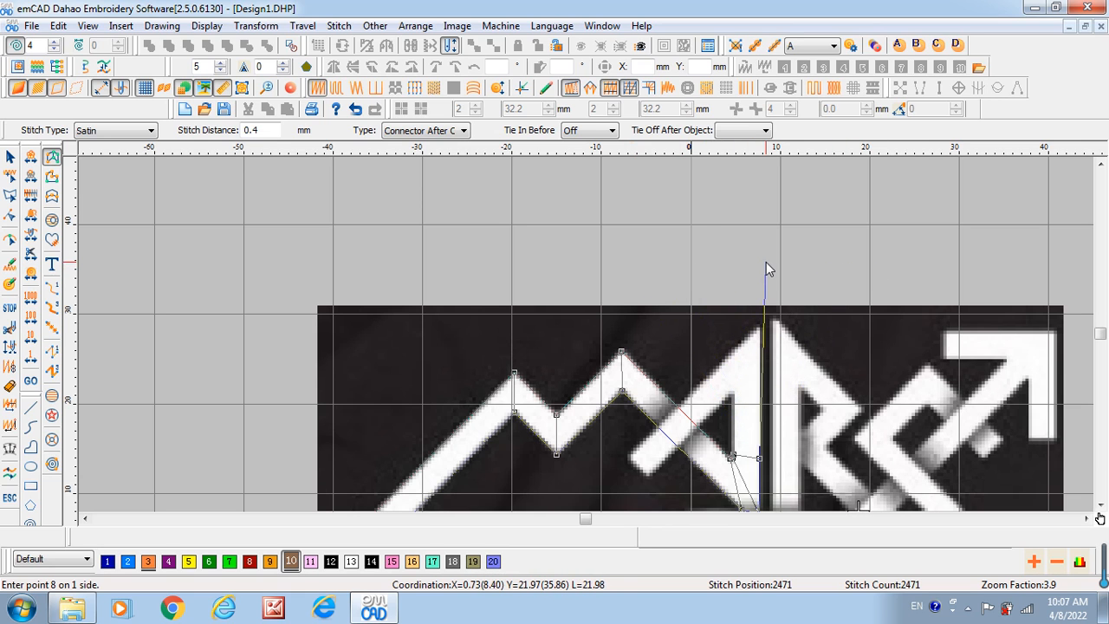
click(758, 371)
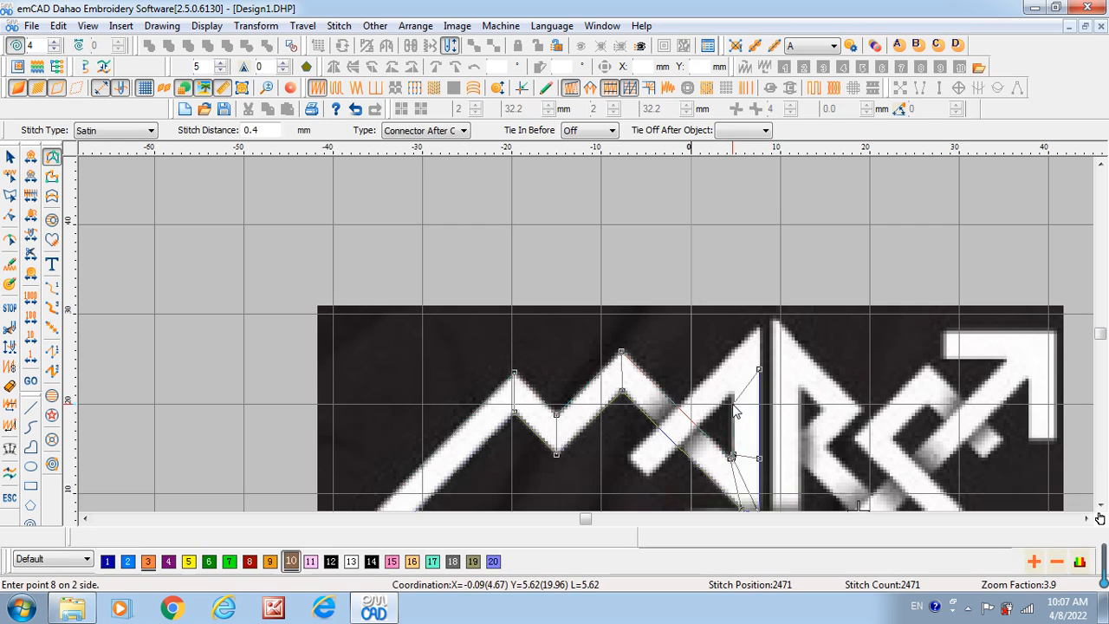
click(733, 400)
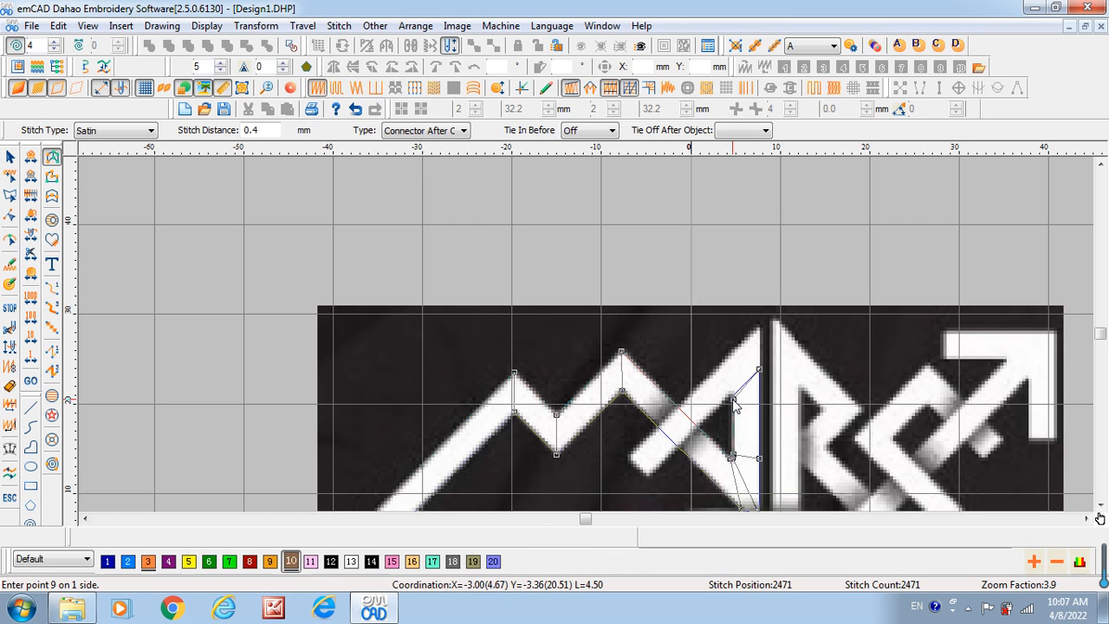
click(760, 325)
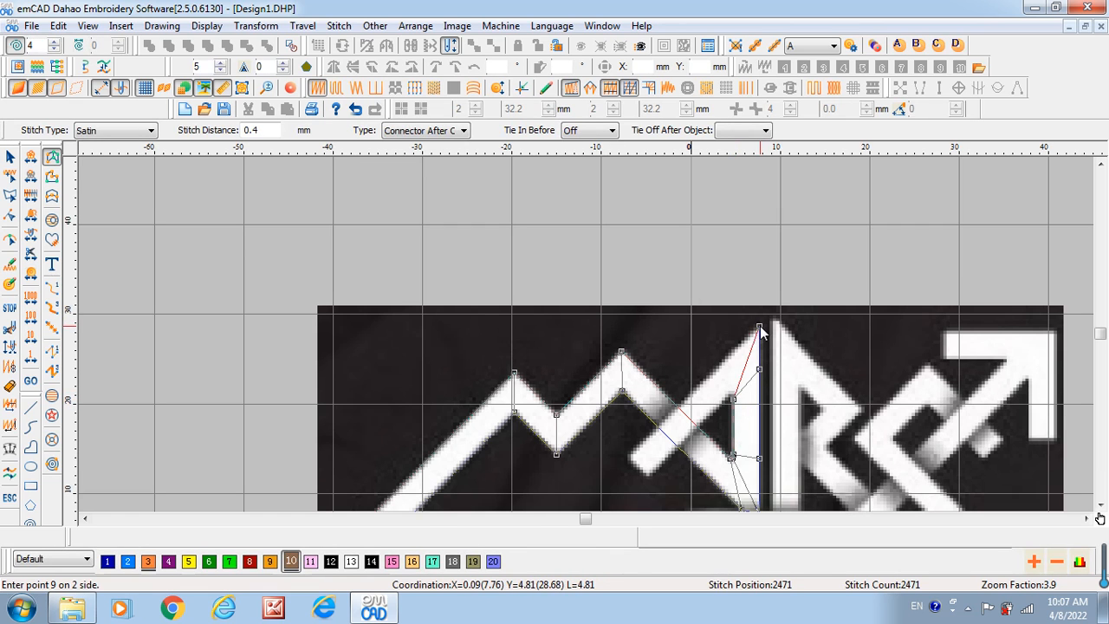
click(733, 397)
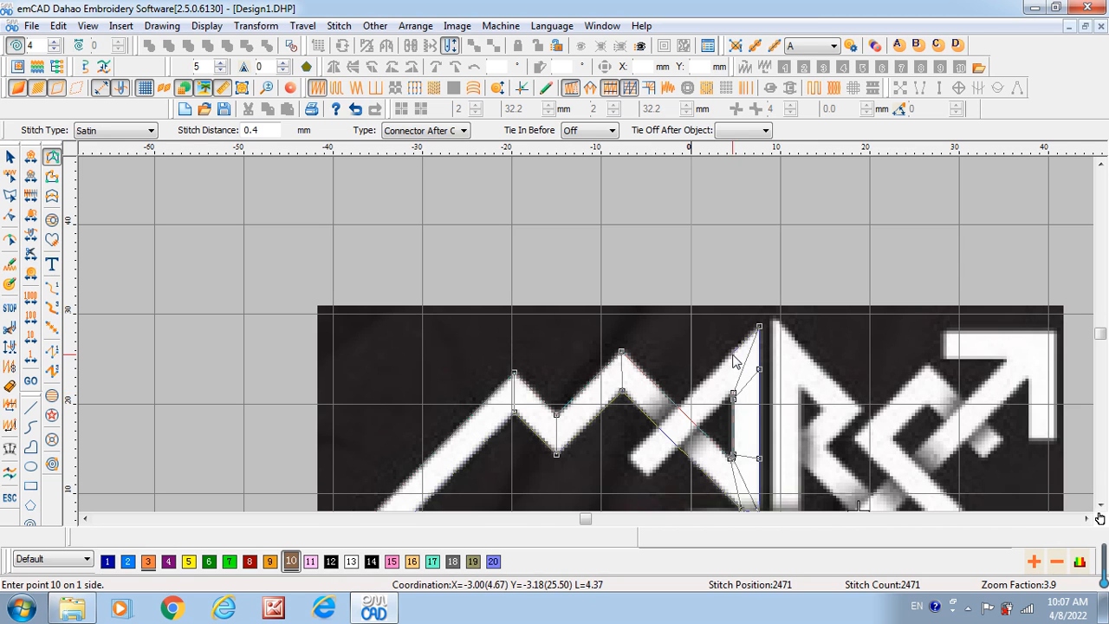
Run the satin column down the A's diagonal stroke to its lower end and generate the stitches.
click(720, 368)
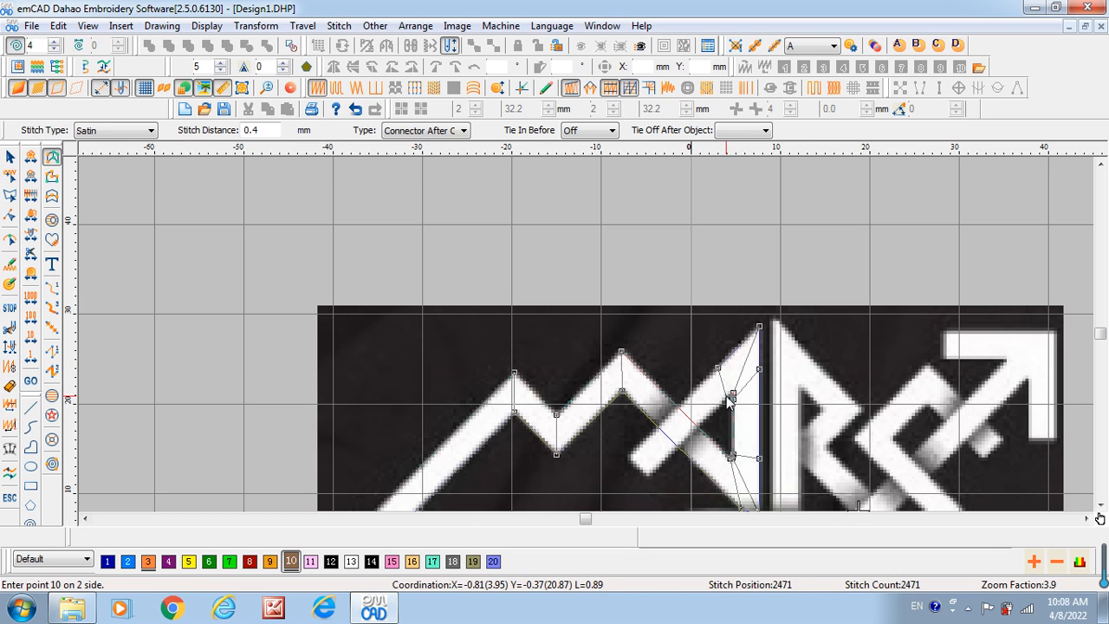
click(628, 455)
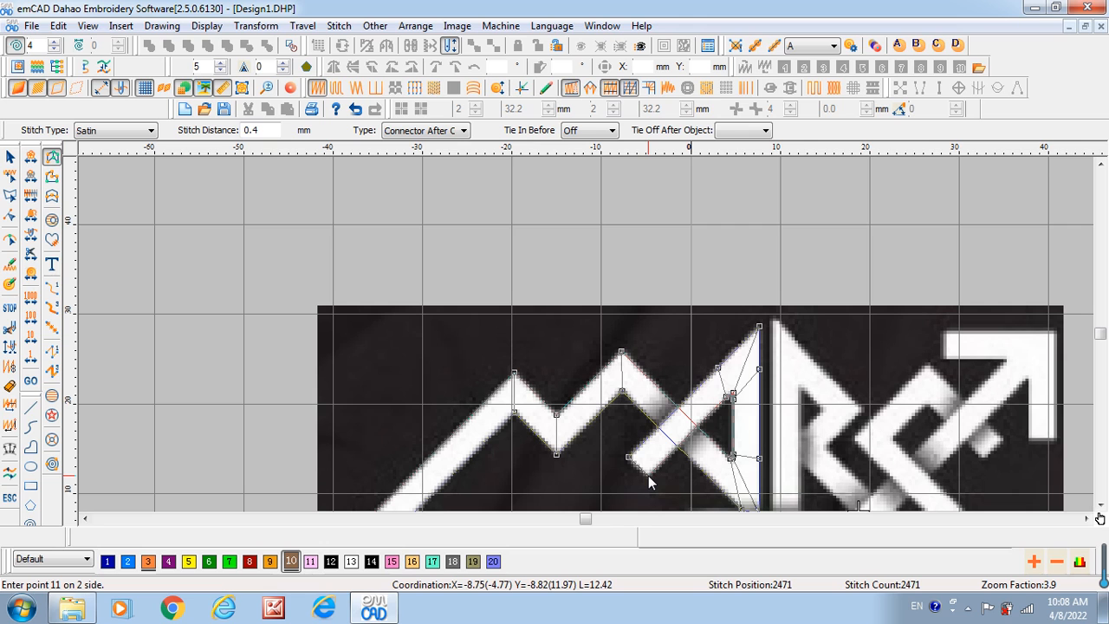
click(648, 475)
scroll(606, 446, down, 3)
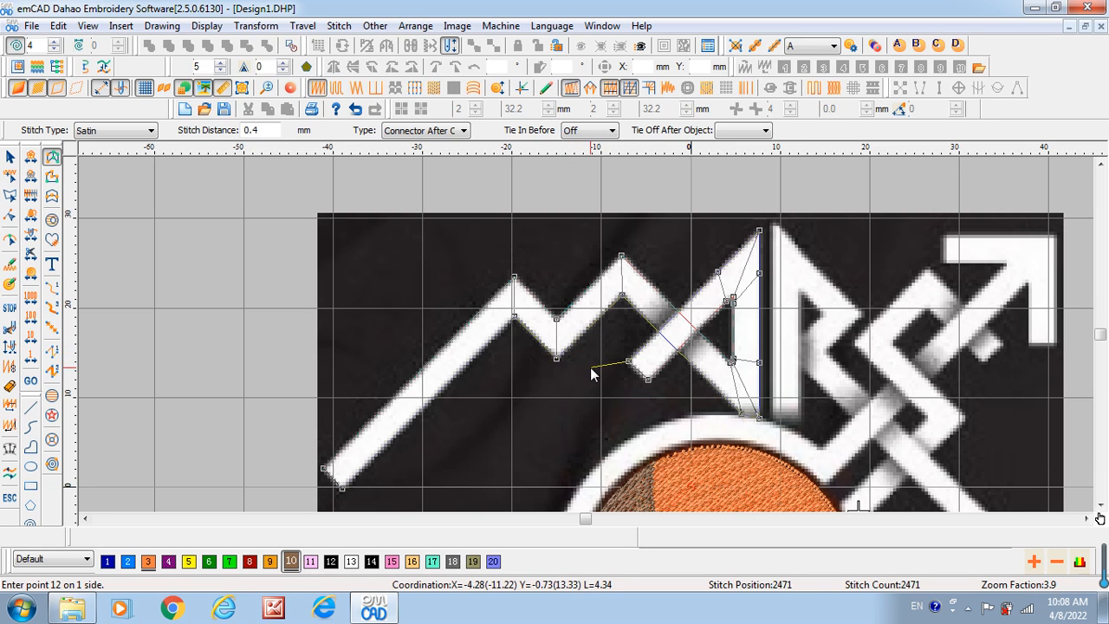
key(Return)
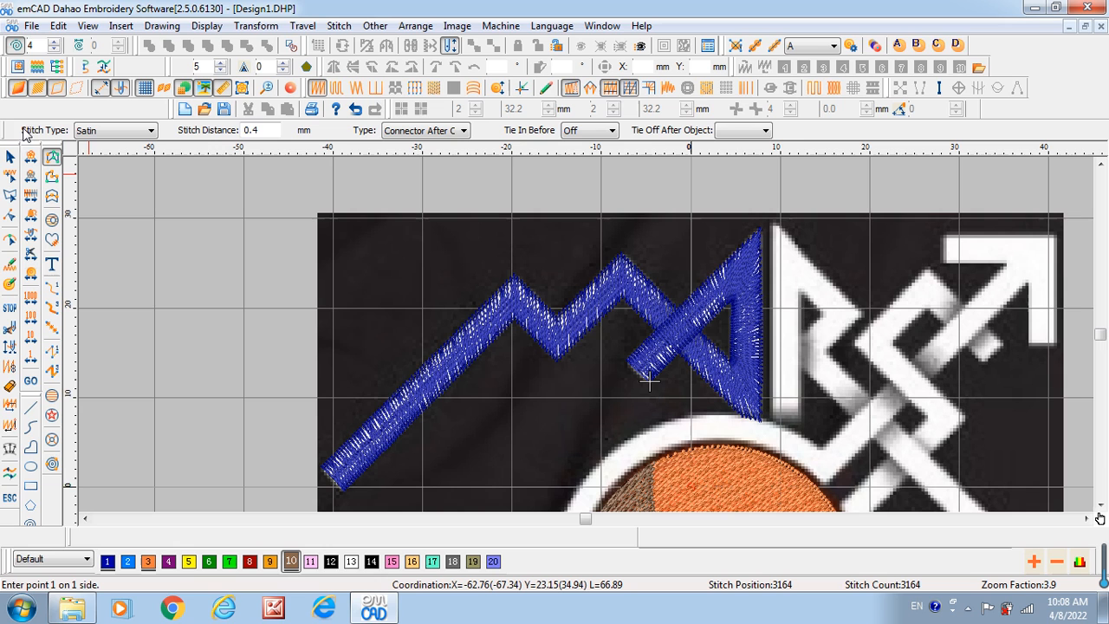
Check the new satin object's stitches as plain thread lines, restore the realistic stitch view, and select the object.
click(21, 89)
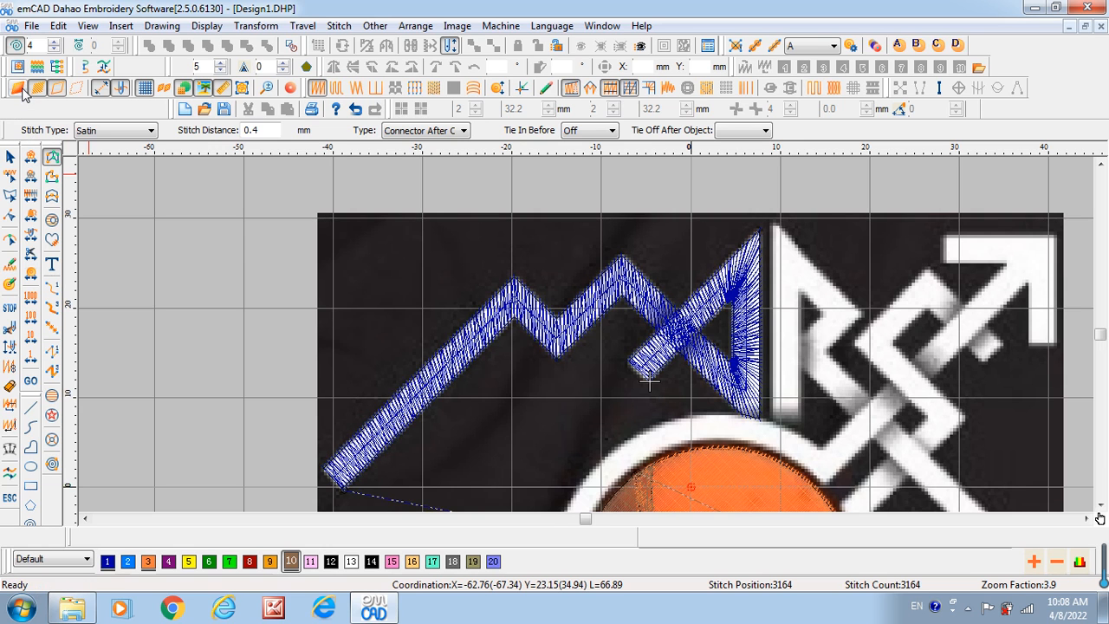
click(19, 88)
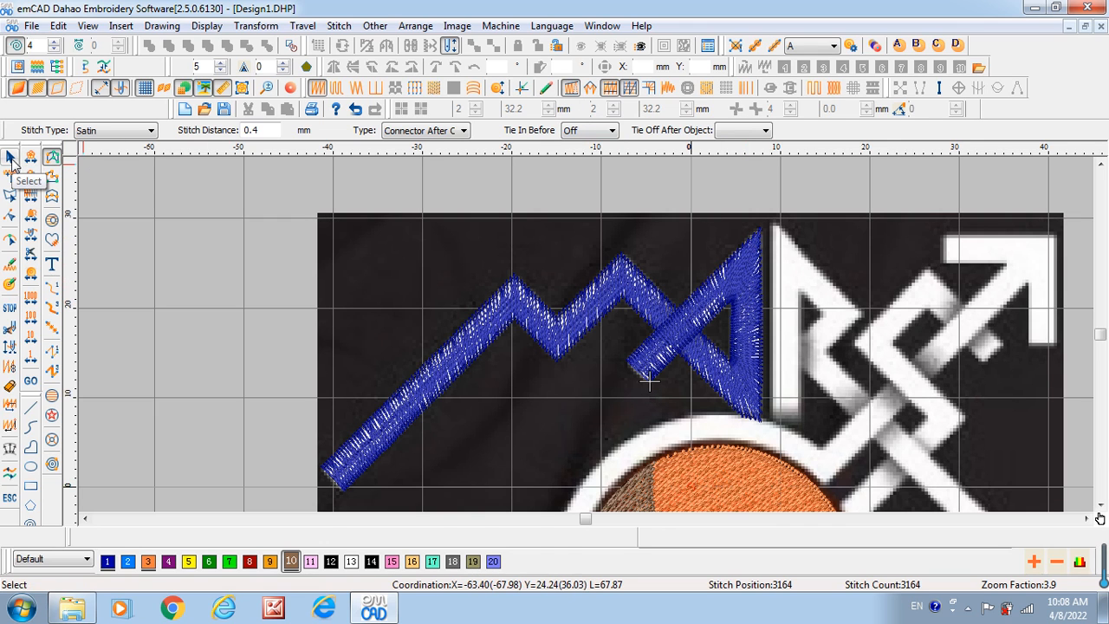
click(11, 158)
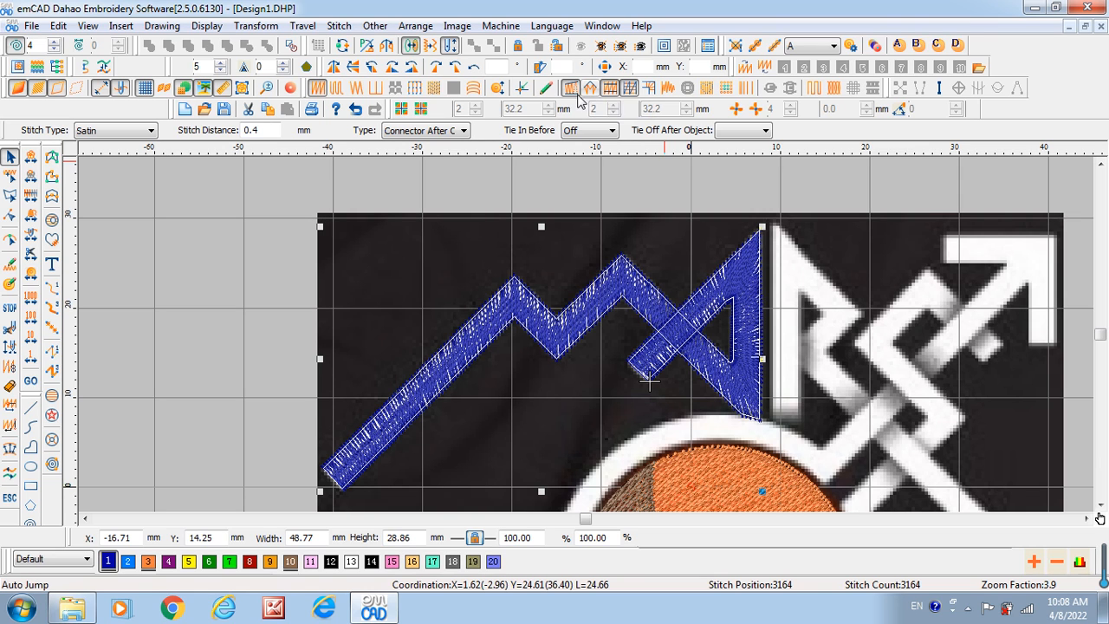
Apply Shortening to the satin lettering object and move its stitch end point from the diagonal's tip to the outer edge of the A's vertical stem.
click(630, 91)
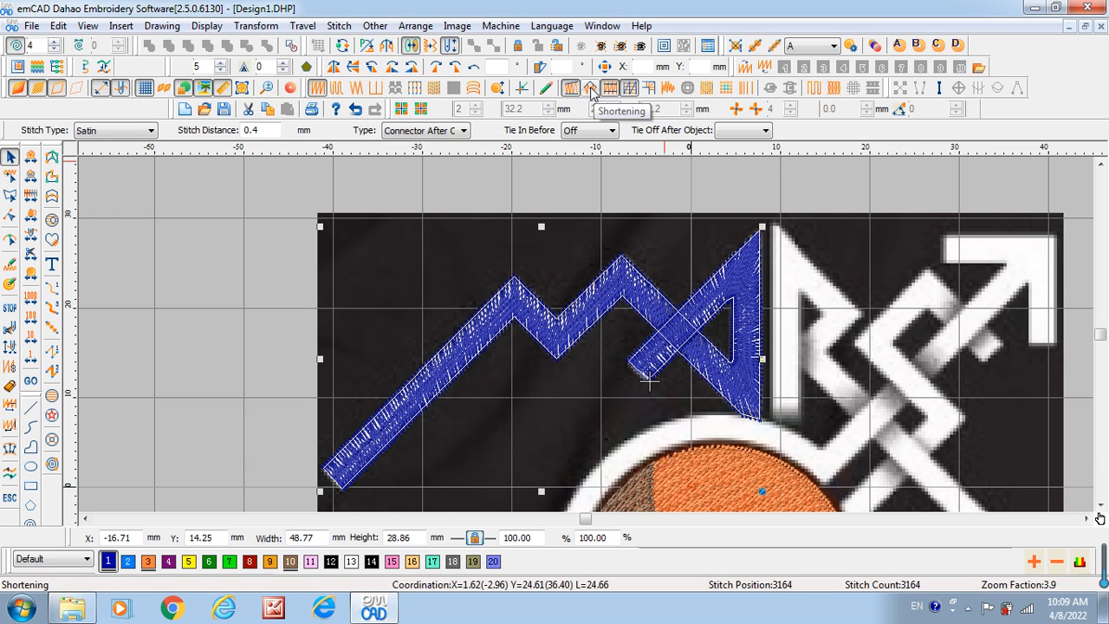
click(591, 88)
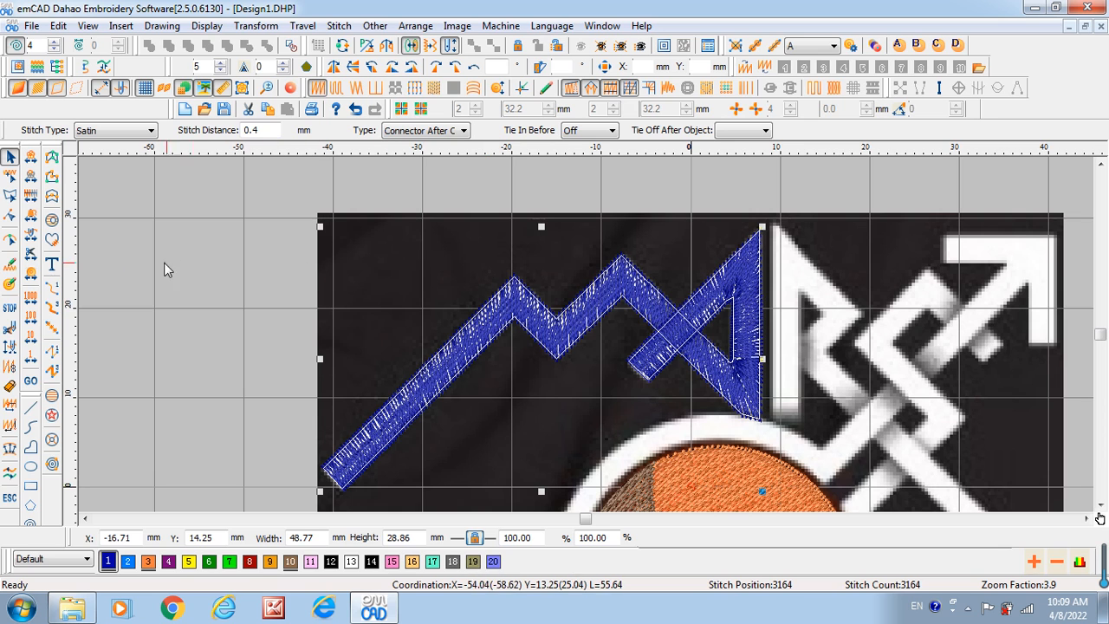
click(9, 242)
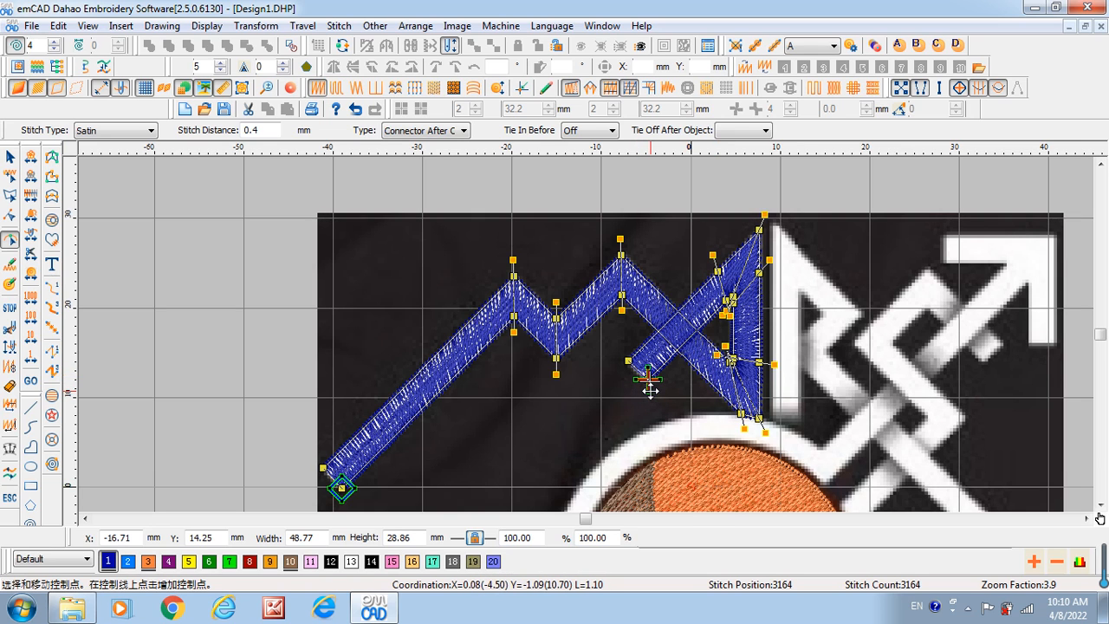
mouse_move(650, 390)
mouse_down()
mouse_move(638, 411)
mouse_move(606, 396)
mouse_move(551, 228)
mouse_move(505, 230)
mouse_move(366, 364)
mouse_move(251, 272)
mouse_move(590, 208)
mouse_move(757, 324)
mouse_move(759, 340)
mouse_move(762, 311)
mouse_move(766, 343)
mouse_move(764, 324)
mouse_up()
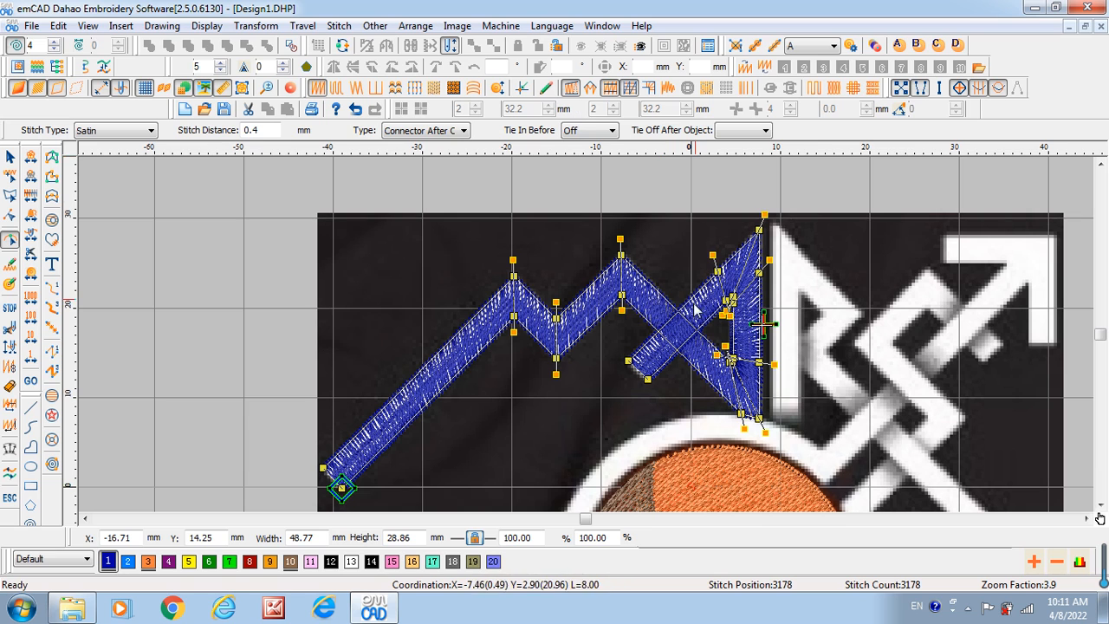
click(799, 327)
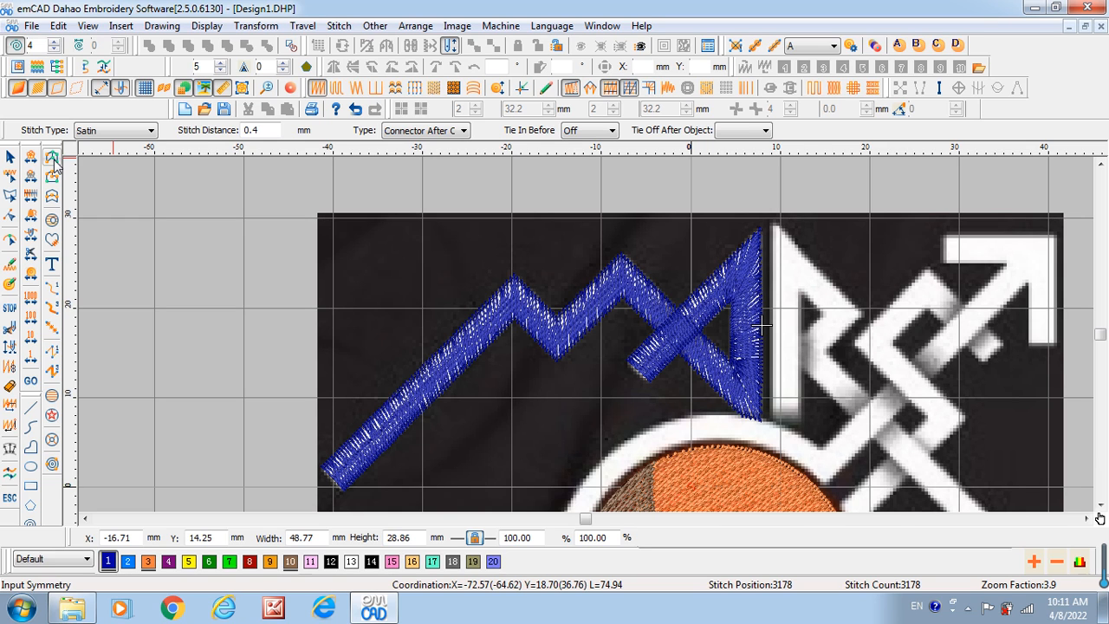
Examine the remaining white lettering, the arrow and the ring around the circle to plan the path of the next satin column.
click(592, 93)
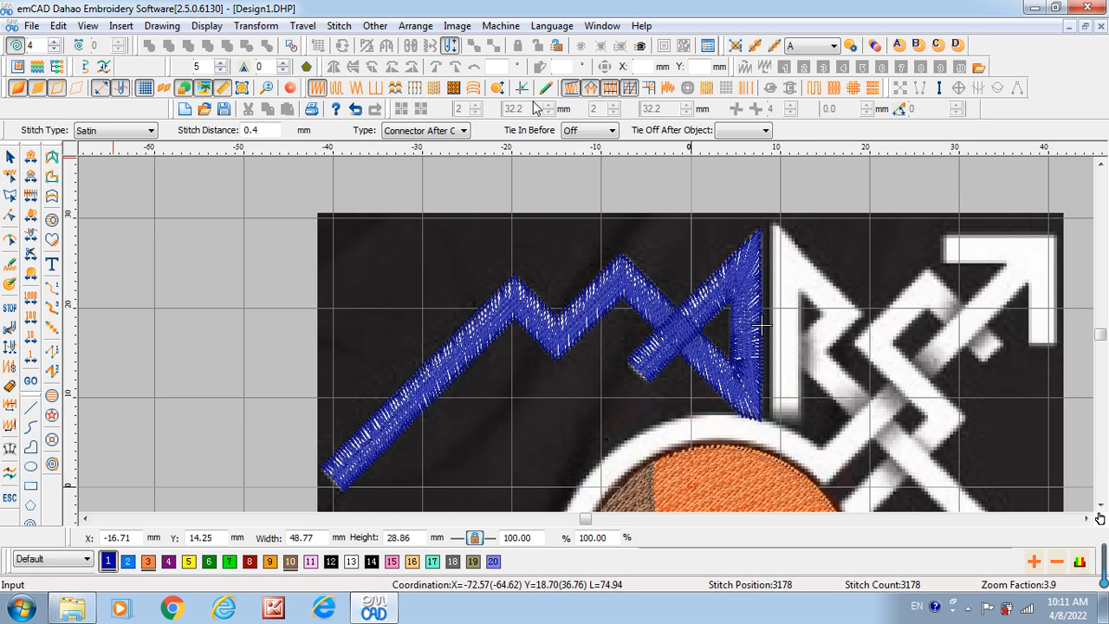
click(52, 158)
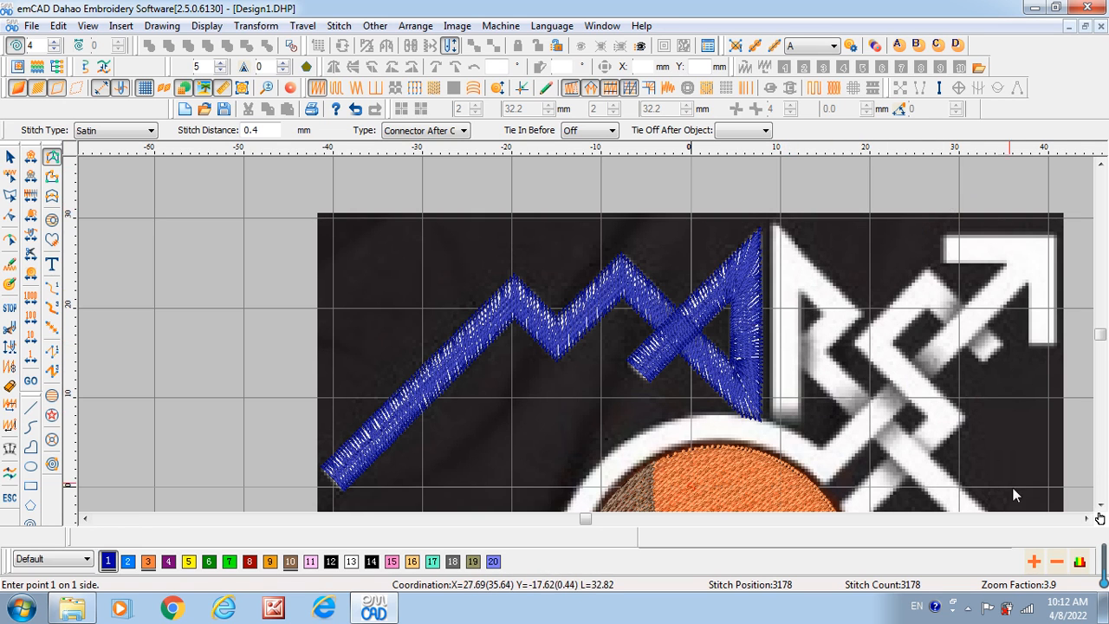
click(1087, 518)
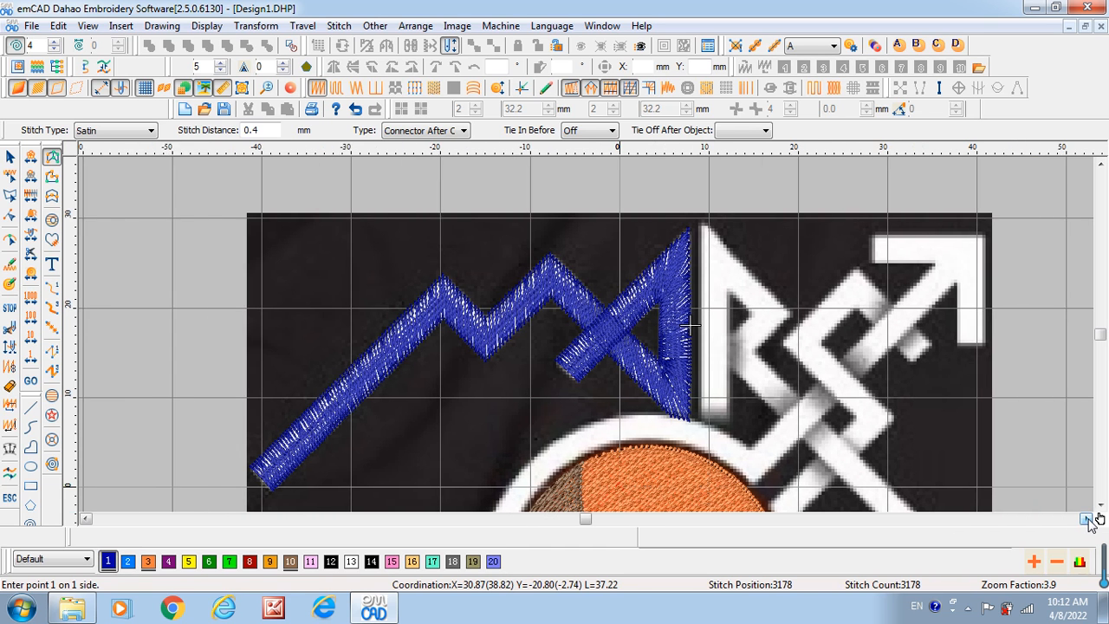
click(1100, 506)
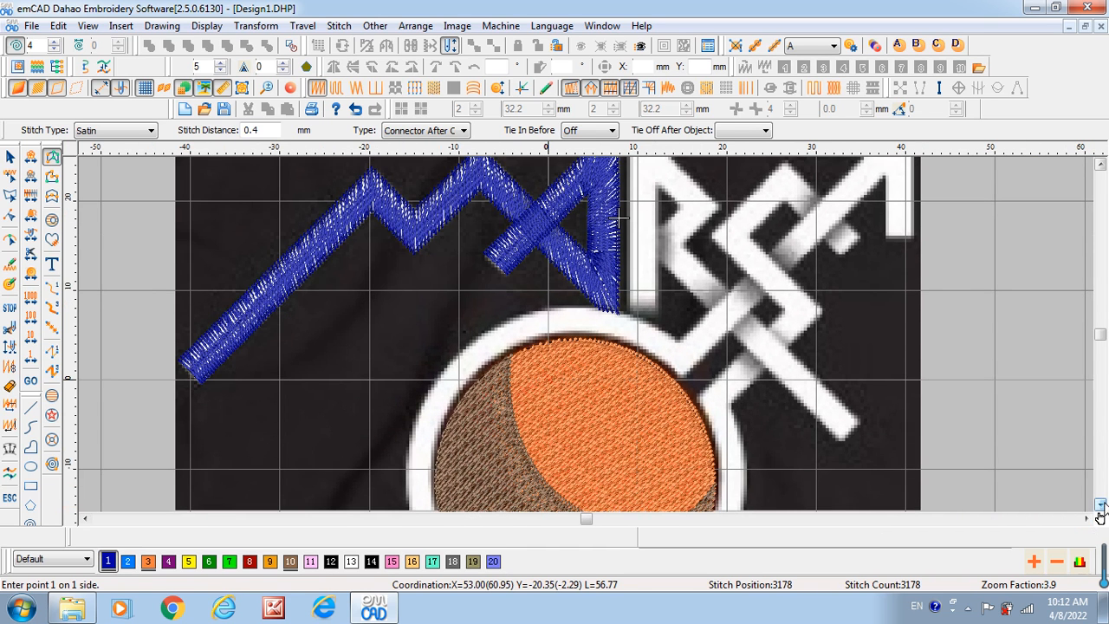
click(1087, 519)
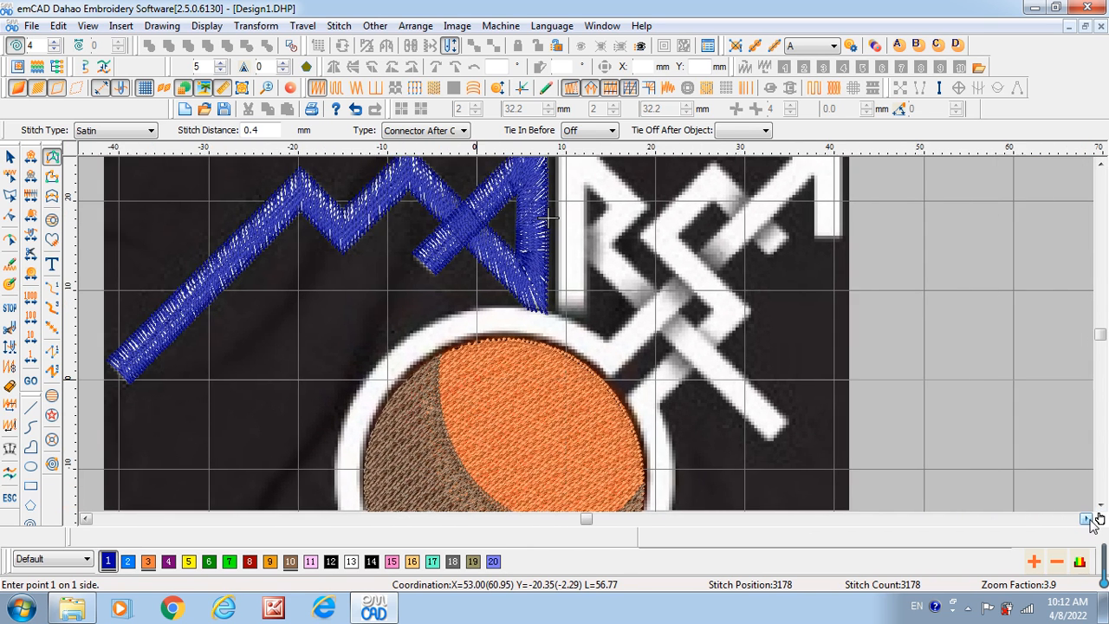
click(1100, 164)
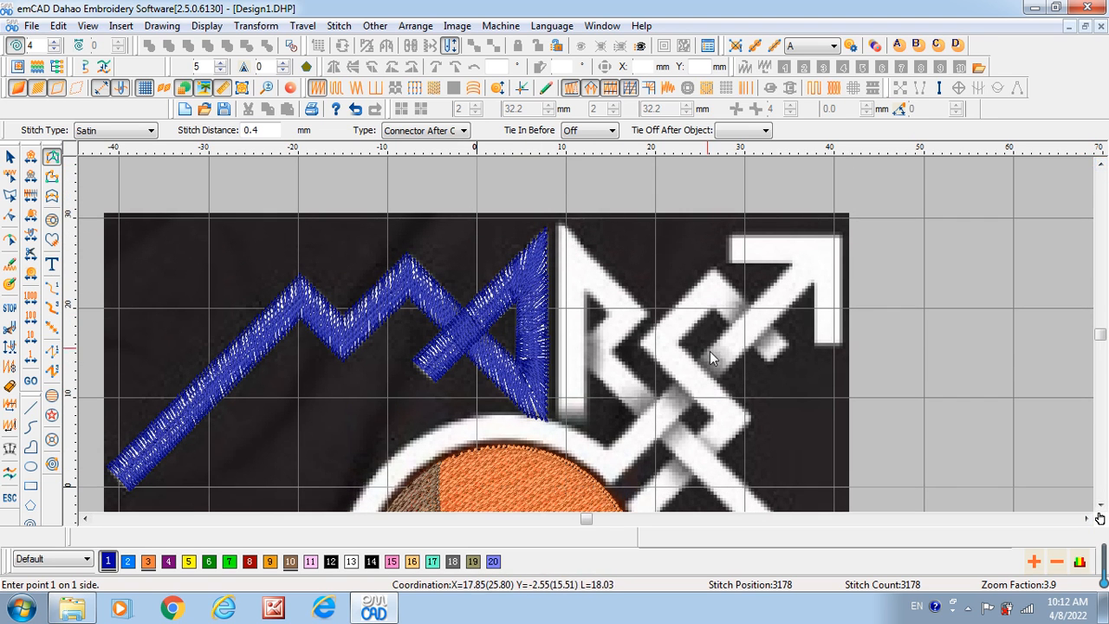
click(1099, 504)
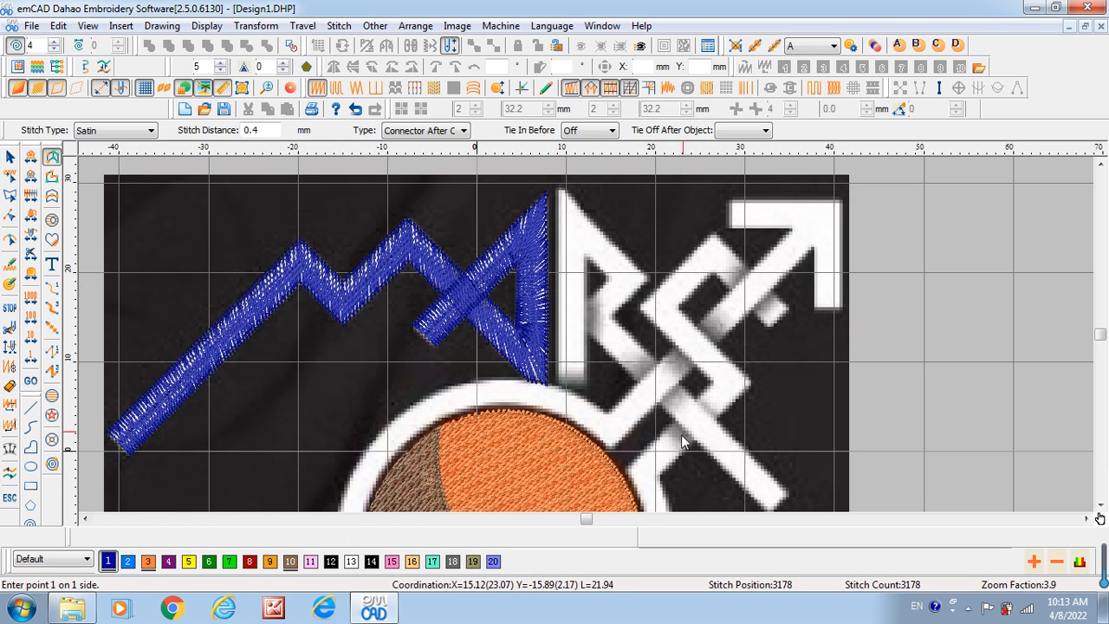
scroll(753, 430, down, 2)
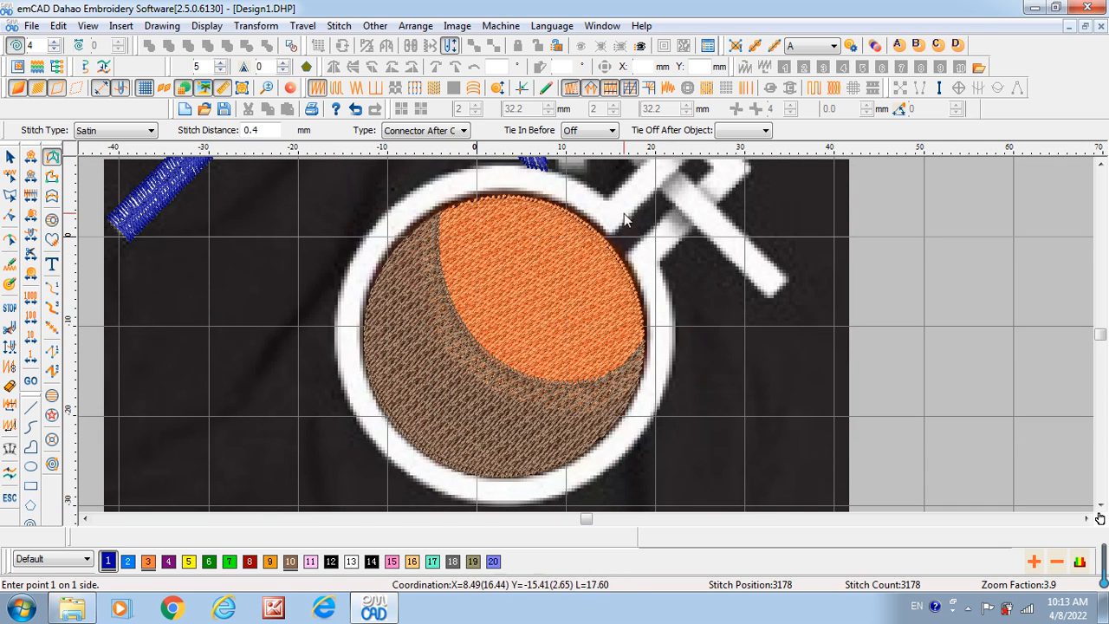
scroll(752, 204, up, 2)
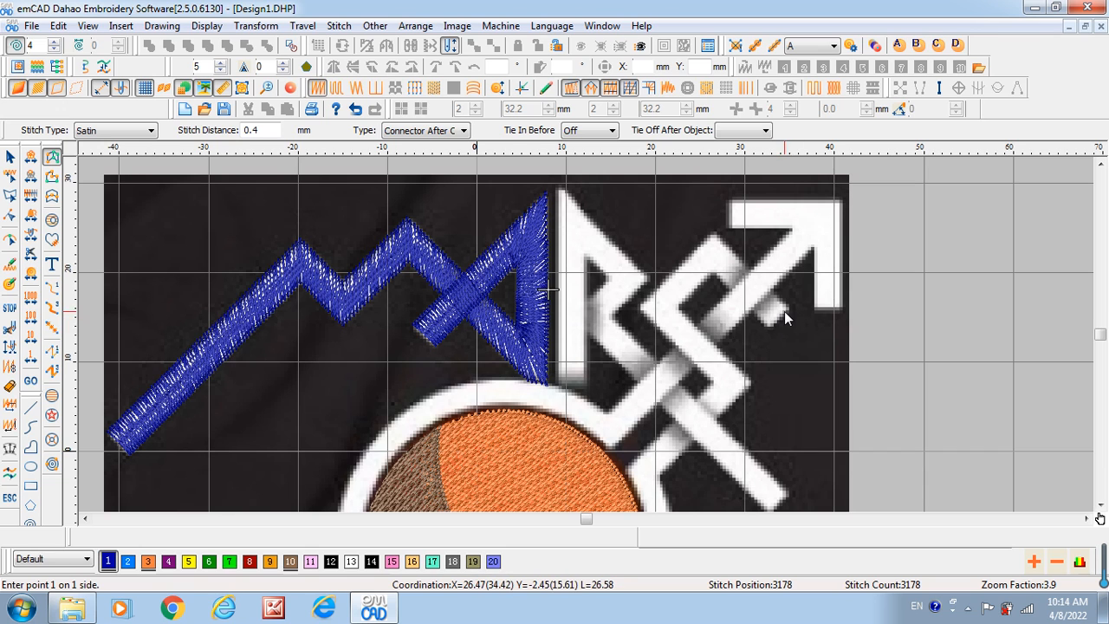
Begin an Input Symmetry satin column at the short stub beneath the arrow shaft and place point pairs at the S's top and left corners.
click(52, 160)
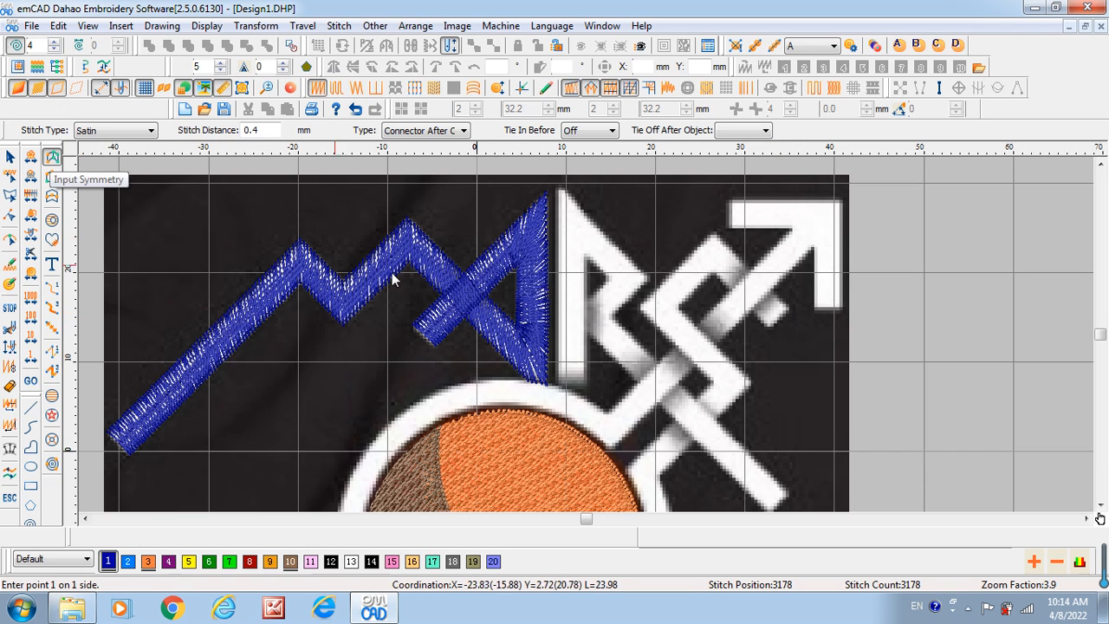
click(767, 326)
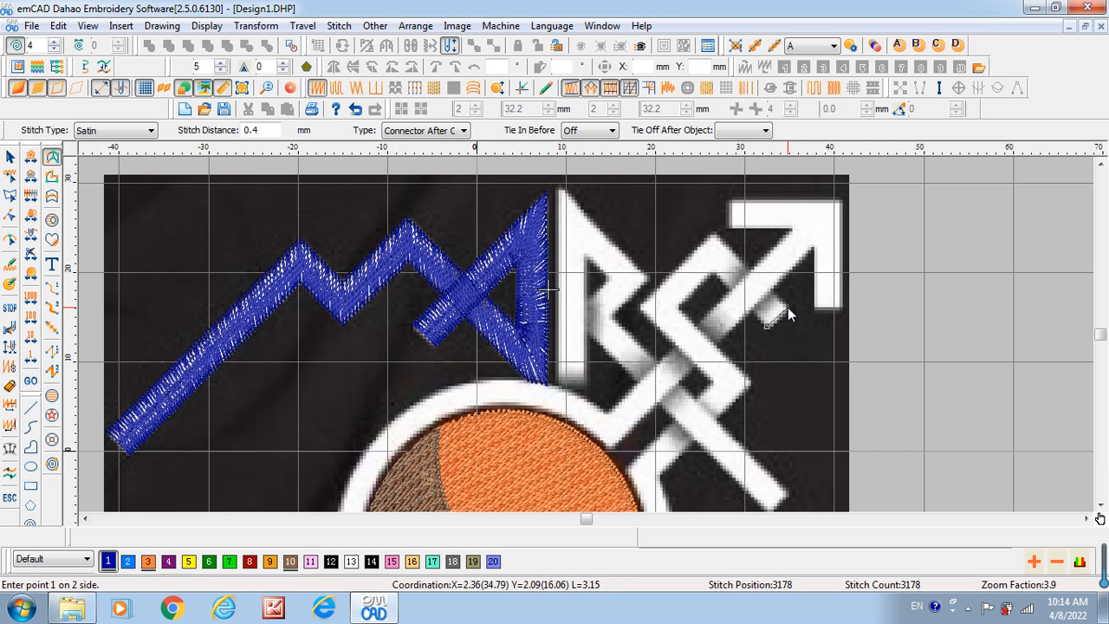
click(787, 308)
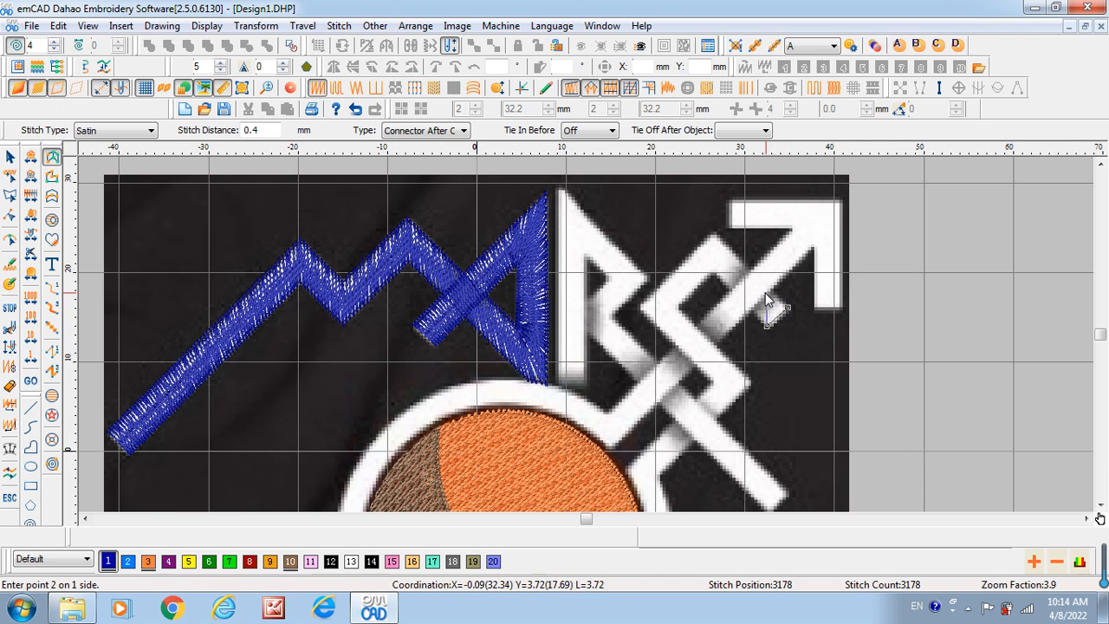
click(713, 278)
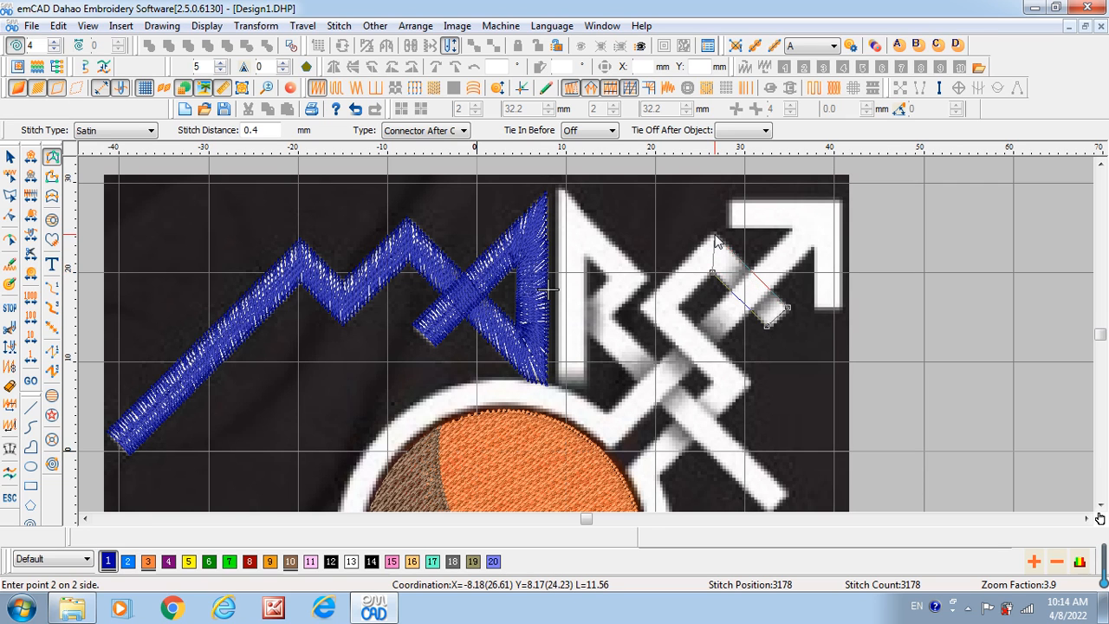
click(712, 234)
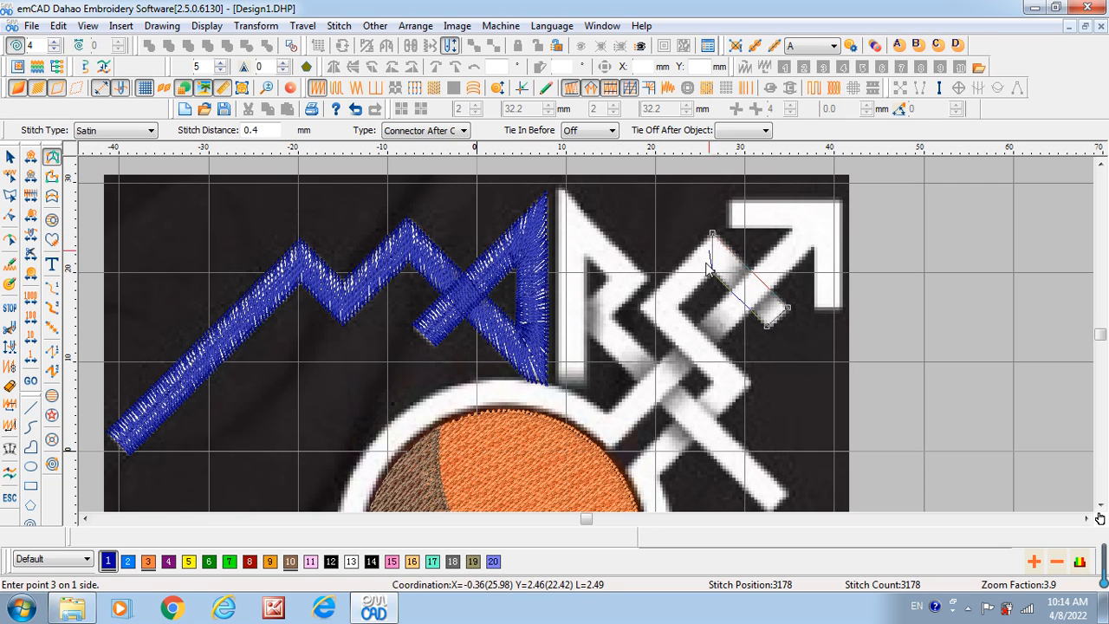
click(680, 308)
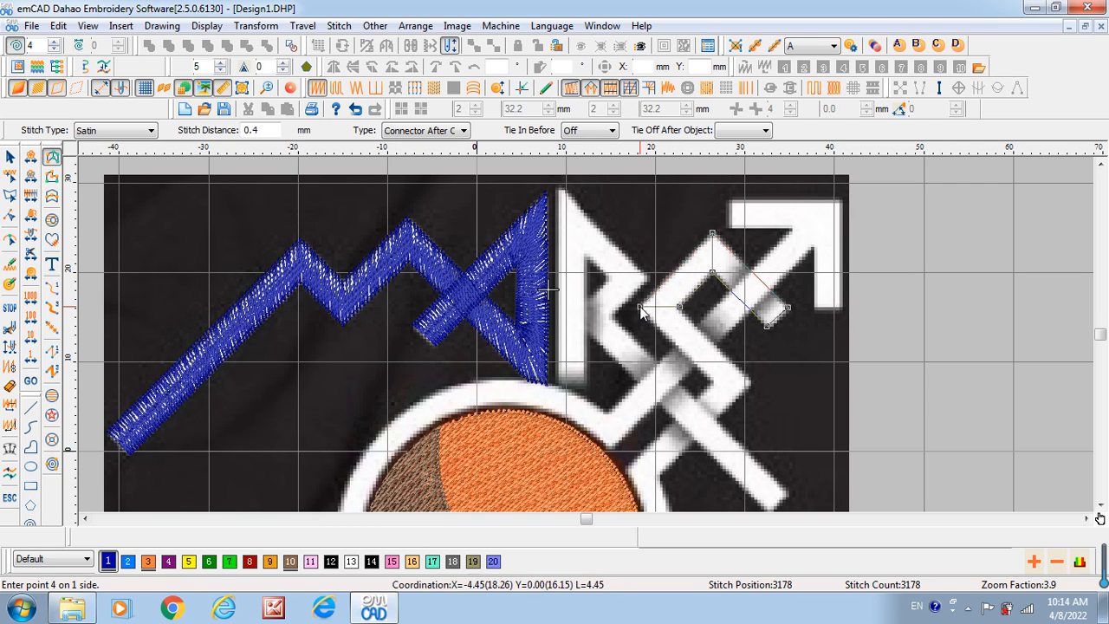
Continue the satin column through the S's lower right corner and down its last stroke to where it meets the ring.
click(753, 382)
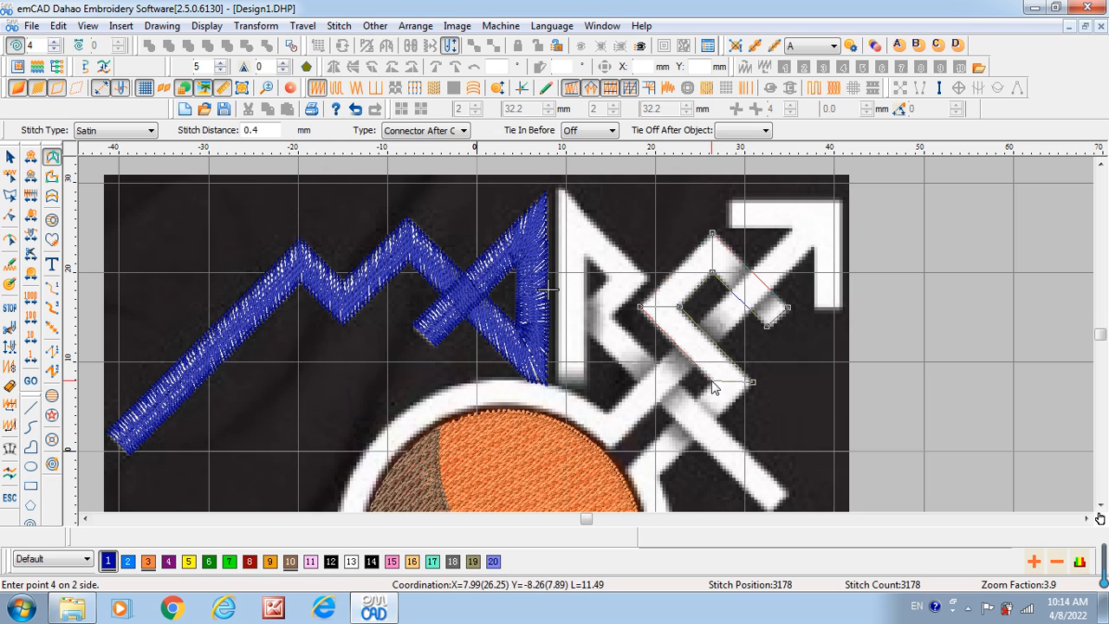
click(712, 381)
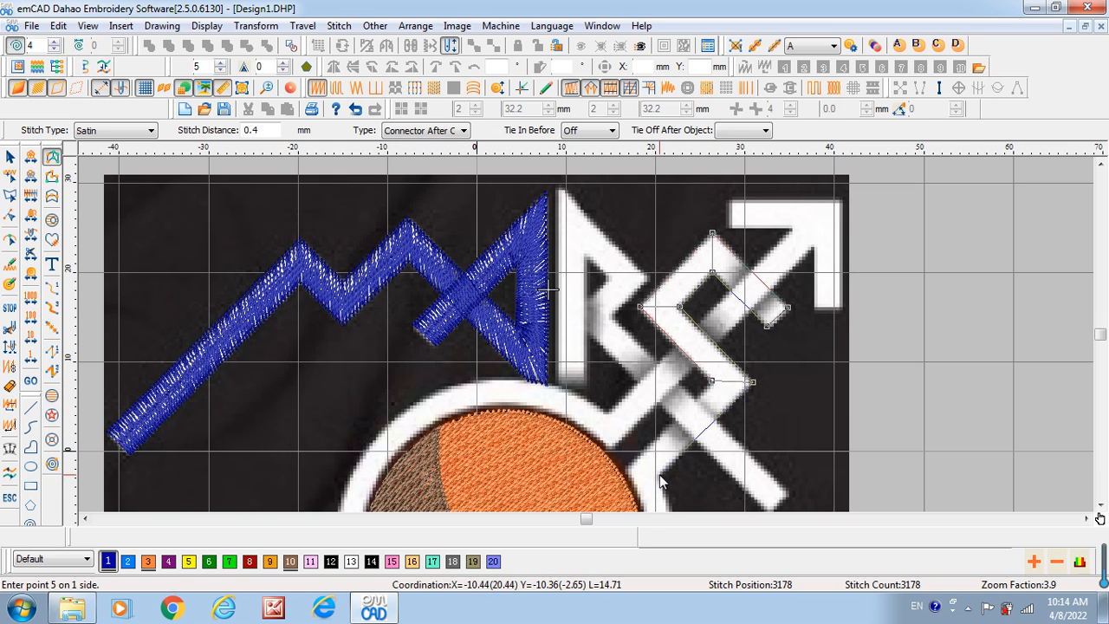
click(661, 476)
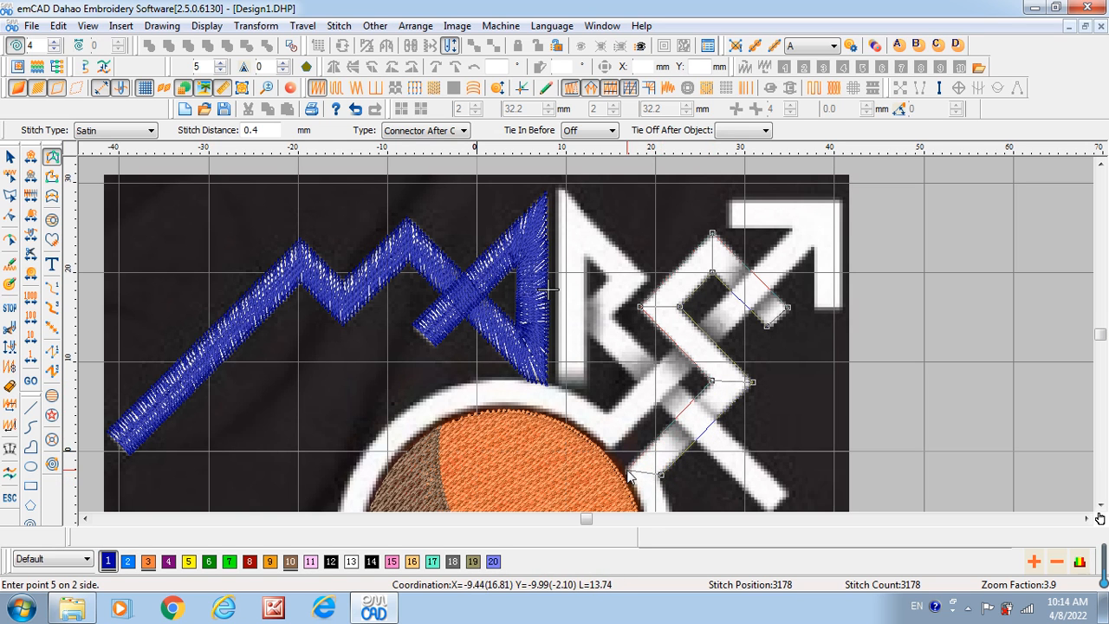
click(626, 472)
Curve the satin column down the ring's right side with a point pair on its lower right outer and inner edges.
scroll(685, 421, down, 1)
scroll(511, 463, down, 1)
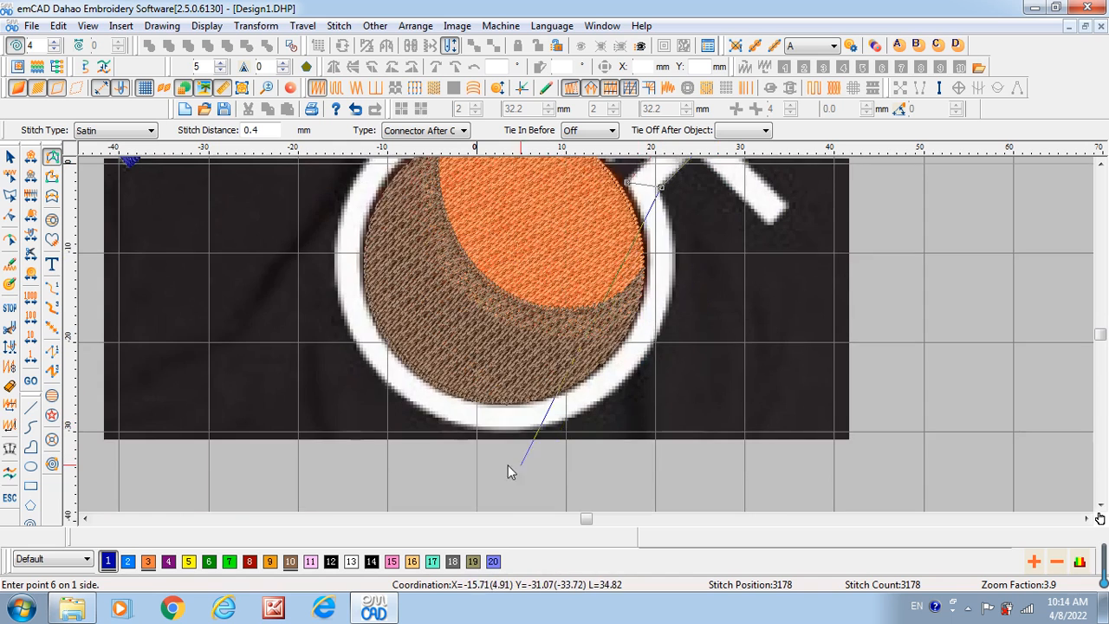
scroll(416, 269, up, 1)
scroll(467, 453, down, 2)
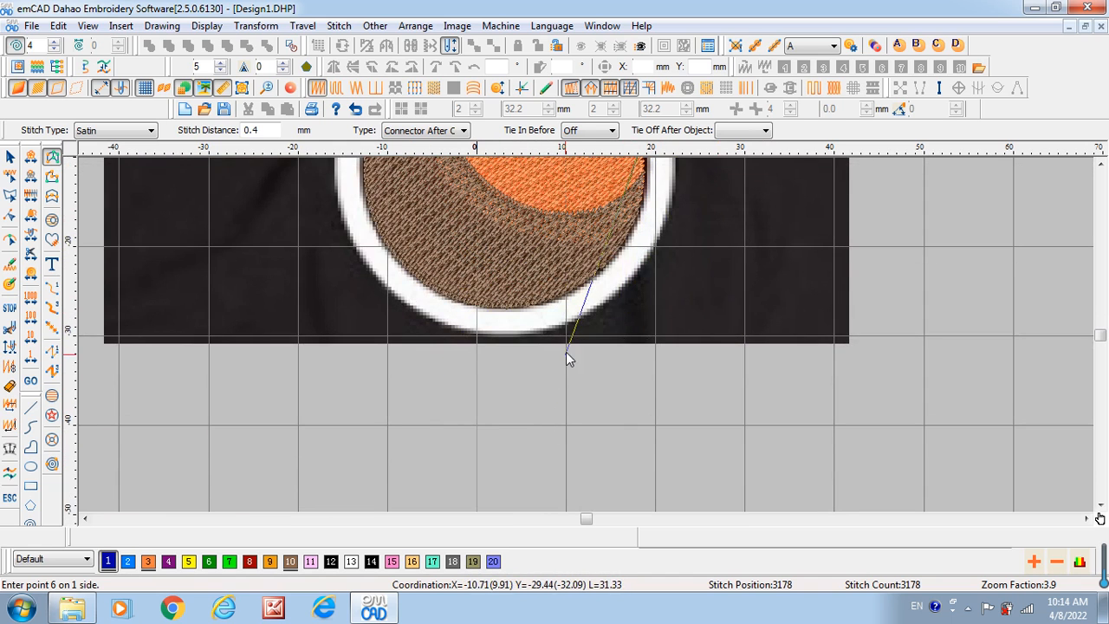
scroll(745, 215, up, 1)
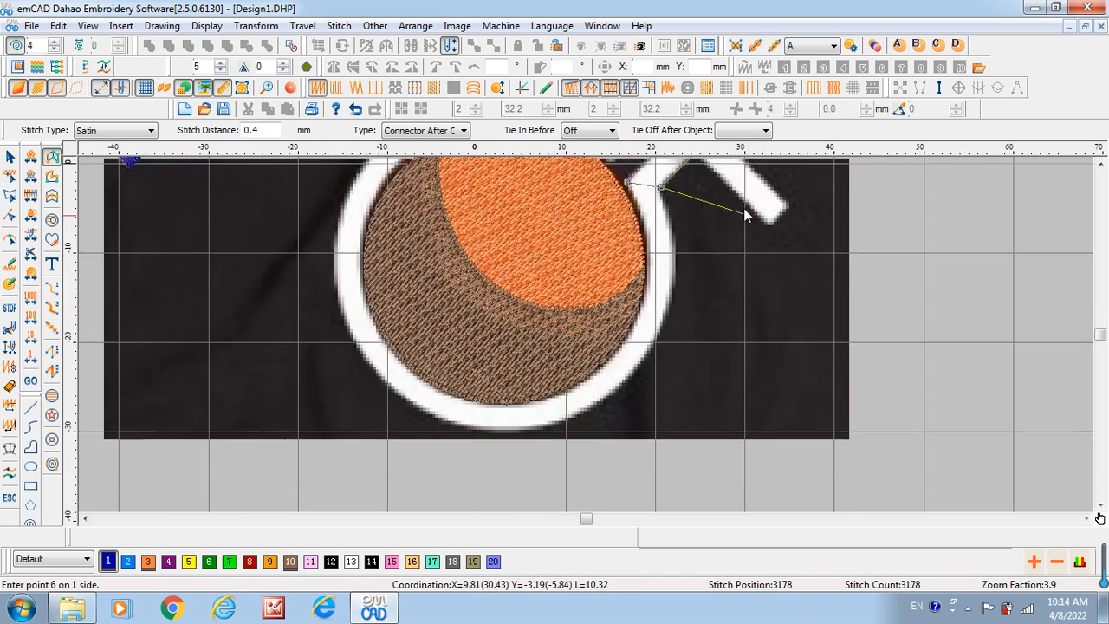
scroll(745, 215, up, 1)
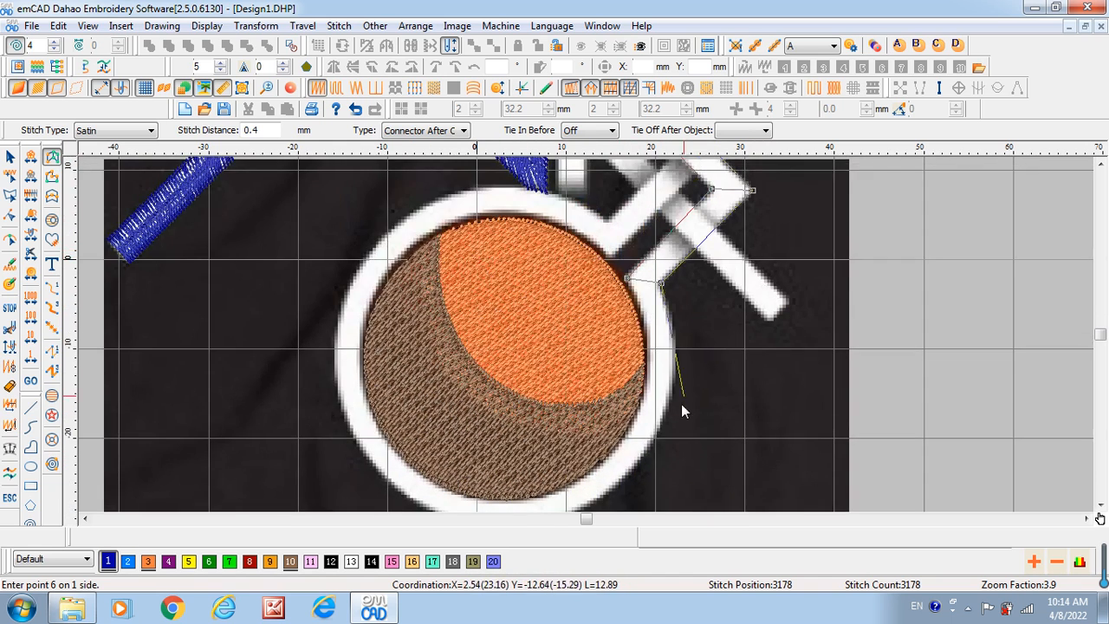
click(624, 478)
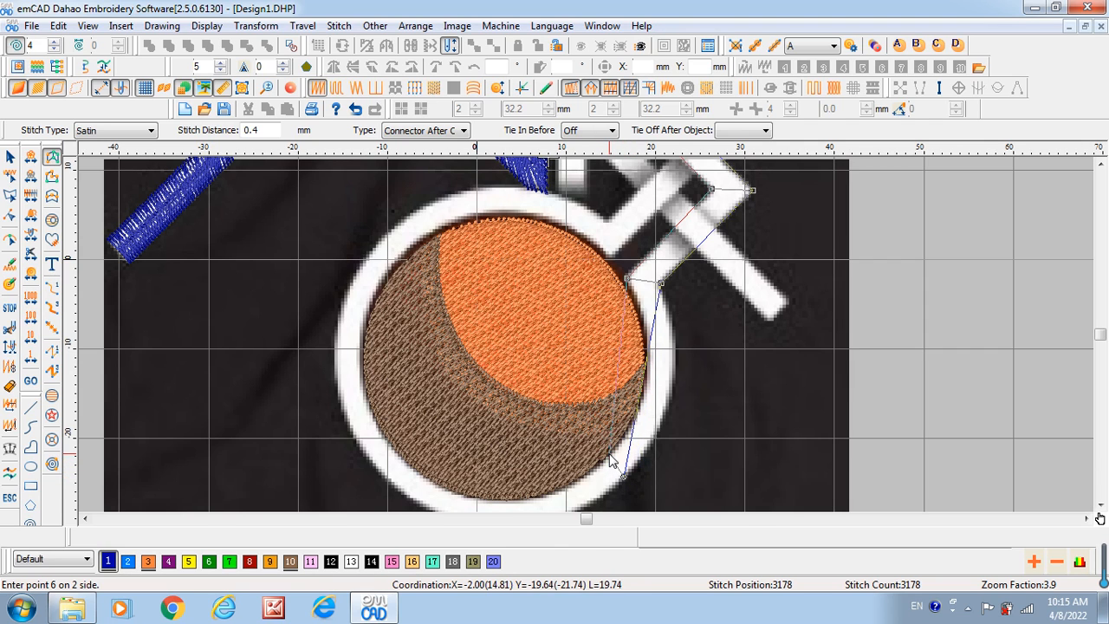
click(607, 462)
Carry the satin column around the ring's bottom and left side with point pairs at its lower left and upper left.
scroll(610, 464, down, 1)
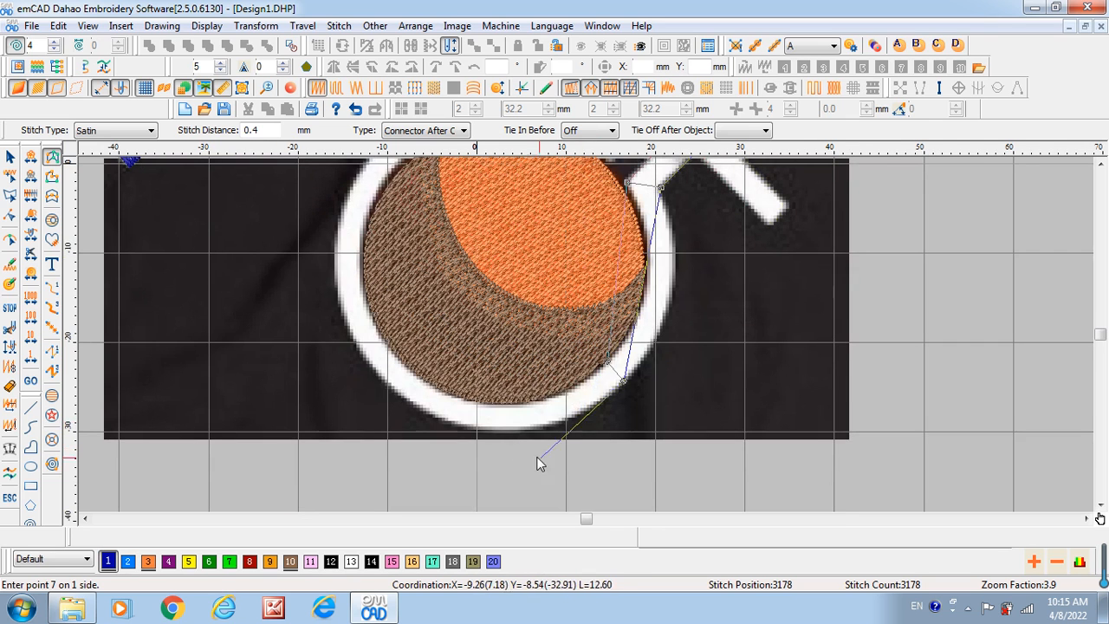
click(376, 372)
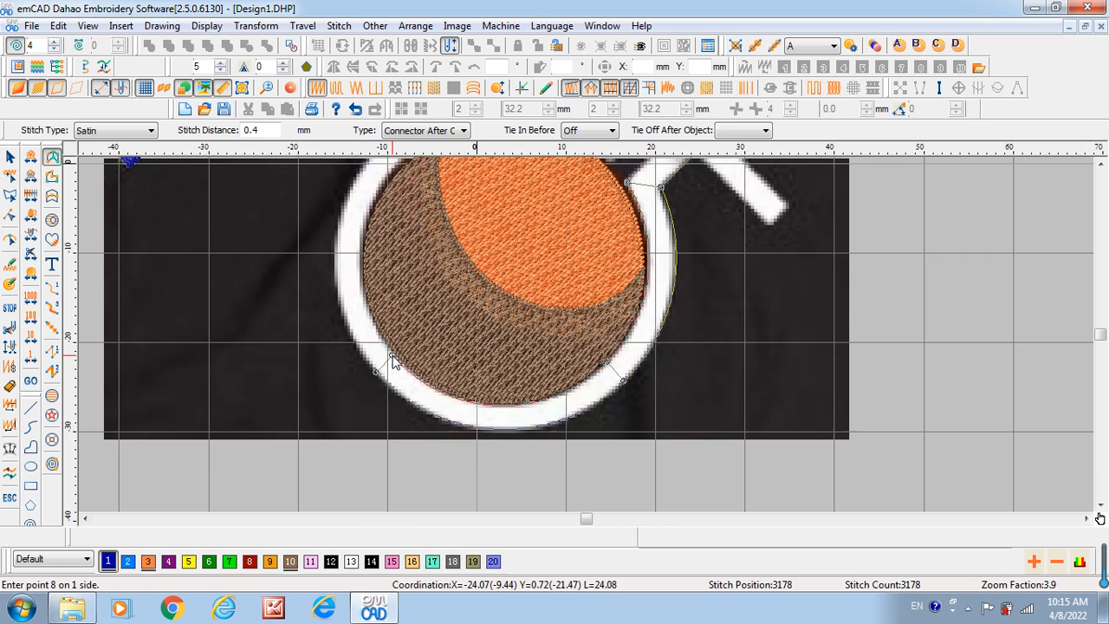
click(375, 345)
scroll(401, 295, up, 2)
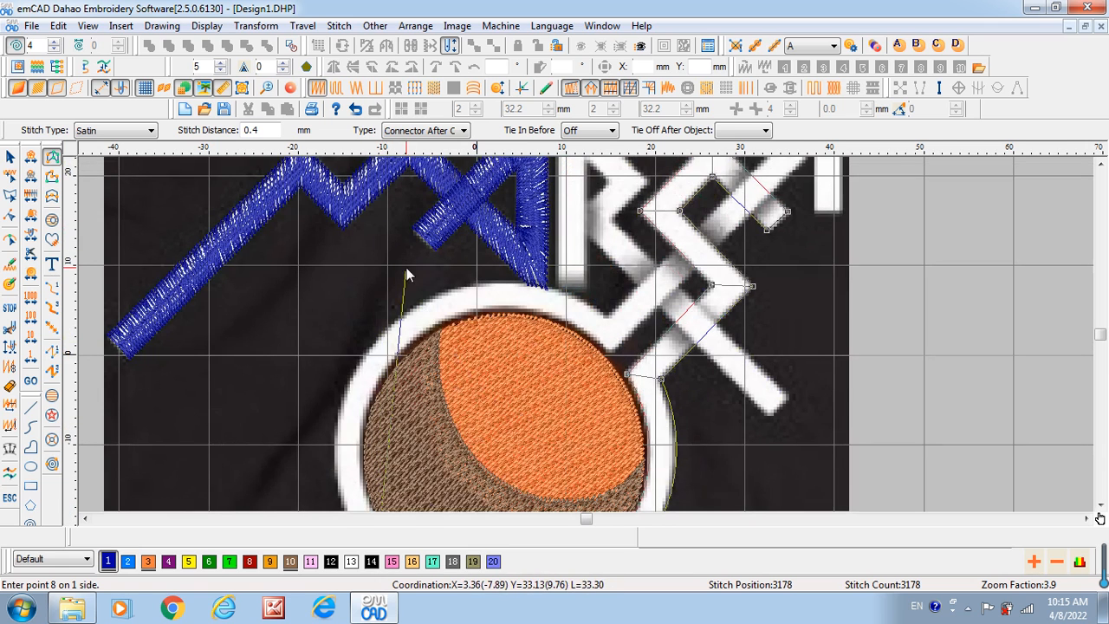
click(401, 314)
click(415, 338)
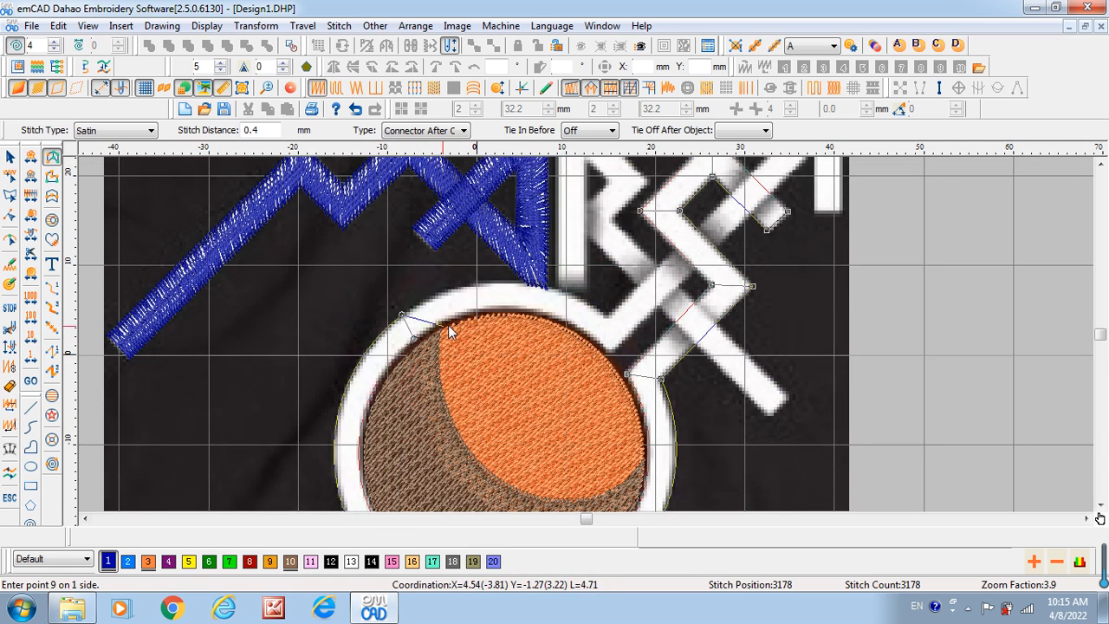
Bring the satin column over the top of the ring and place a point pair at the corner where the arrow shaft begins.
click(606, 318)
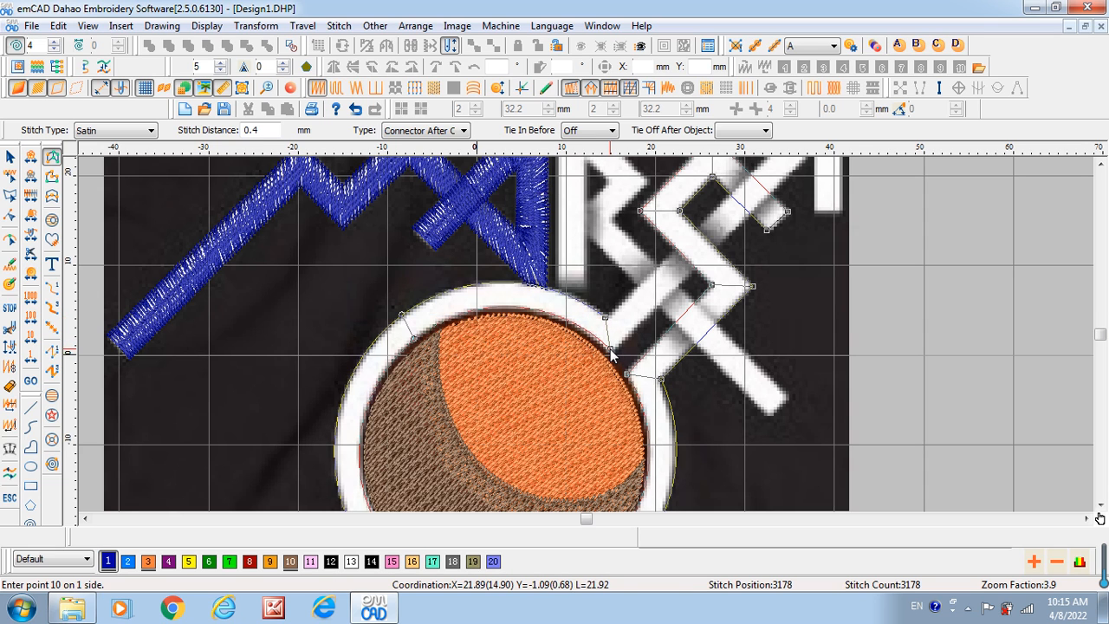
click(611, 351)
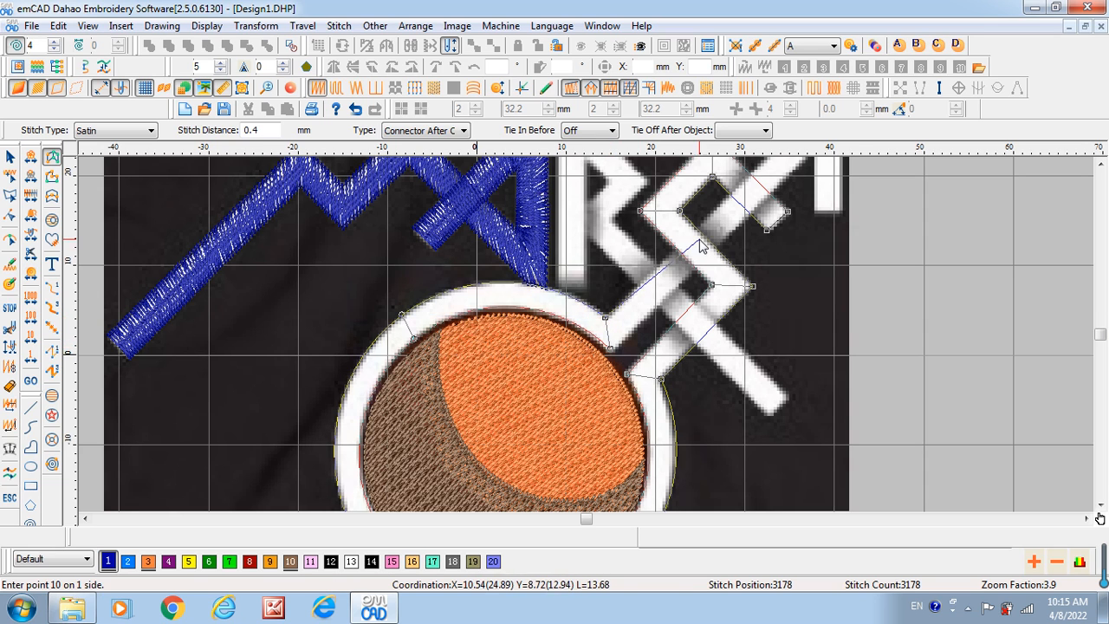
scroll(754, 243, up, 2)
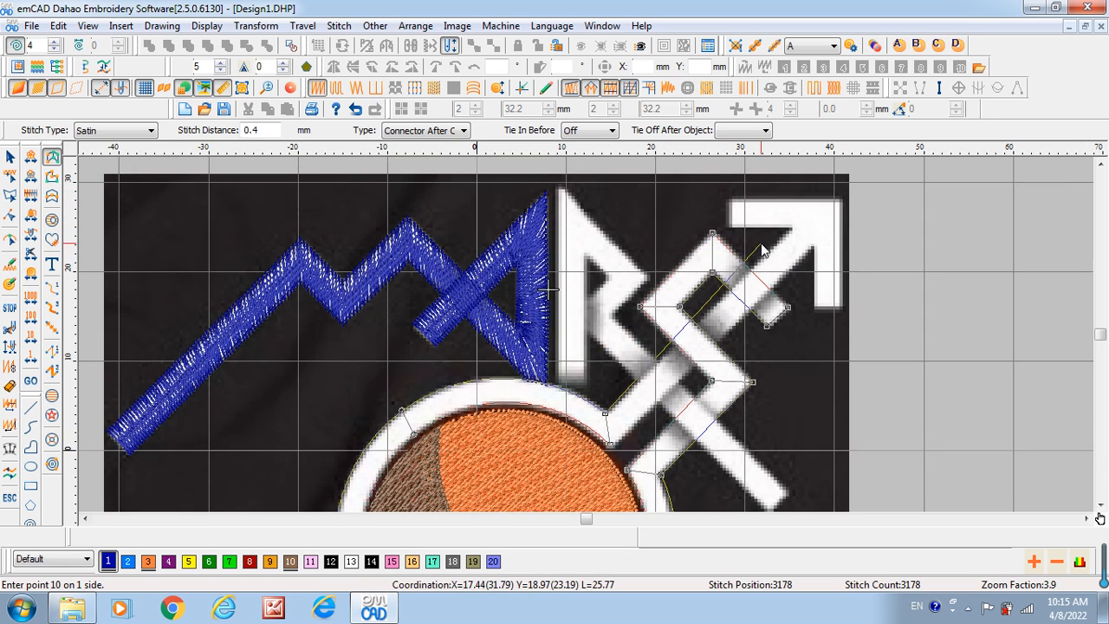
Carry the satin column along the arrow shaft to a point pair at its upper end and finish the column.
click(803, 222)
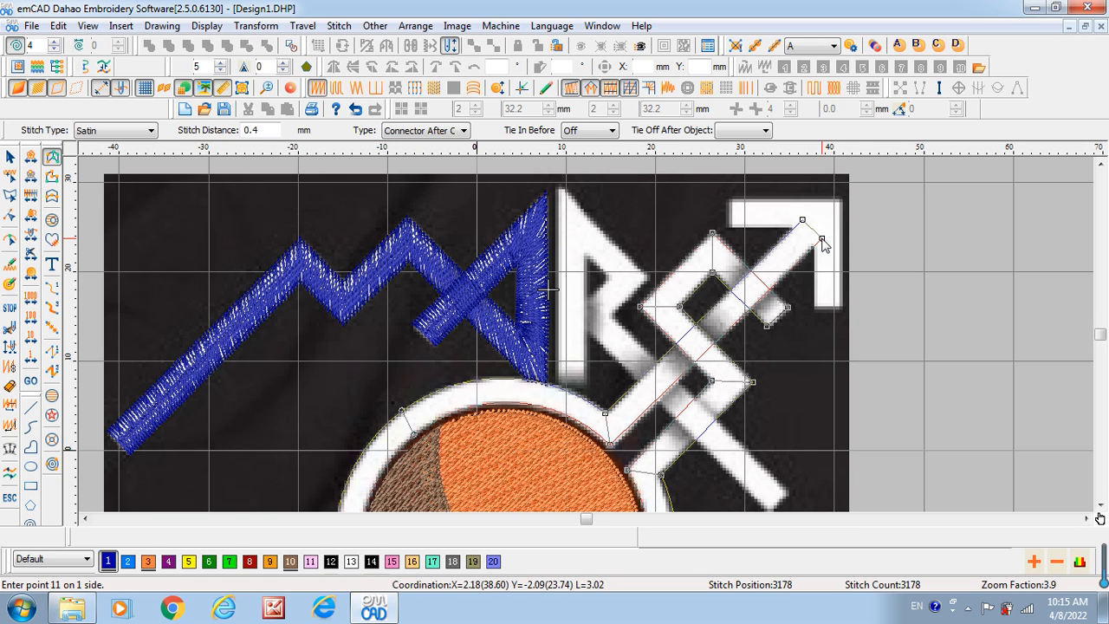
click(821, 240)
right_click(821, 239)
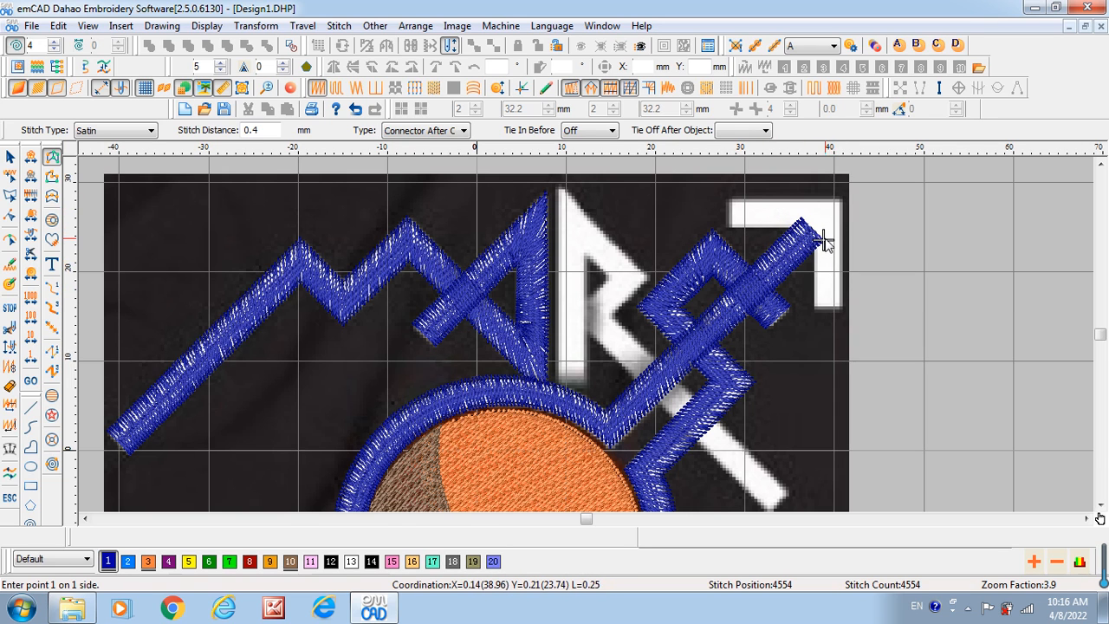
Digitize the arrowhead as a separate satin column from the lower end of its vertical arm, around the corner, to its horizontal arm's end.
click(52, 158)
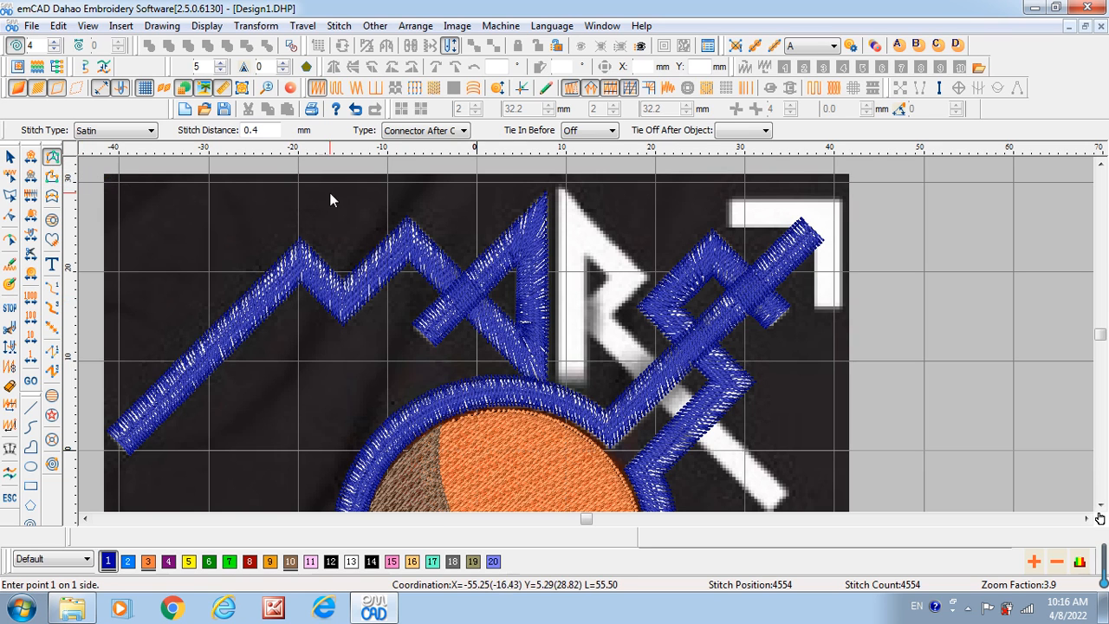
click(814, 306)
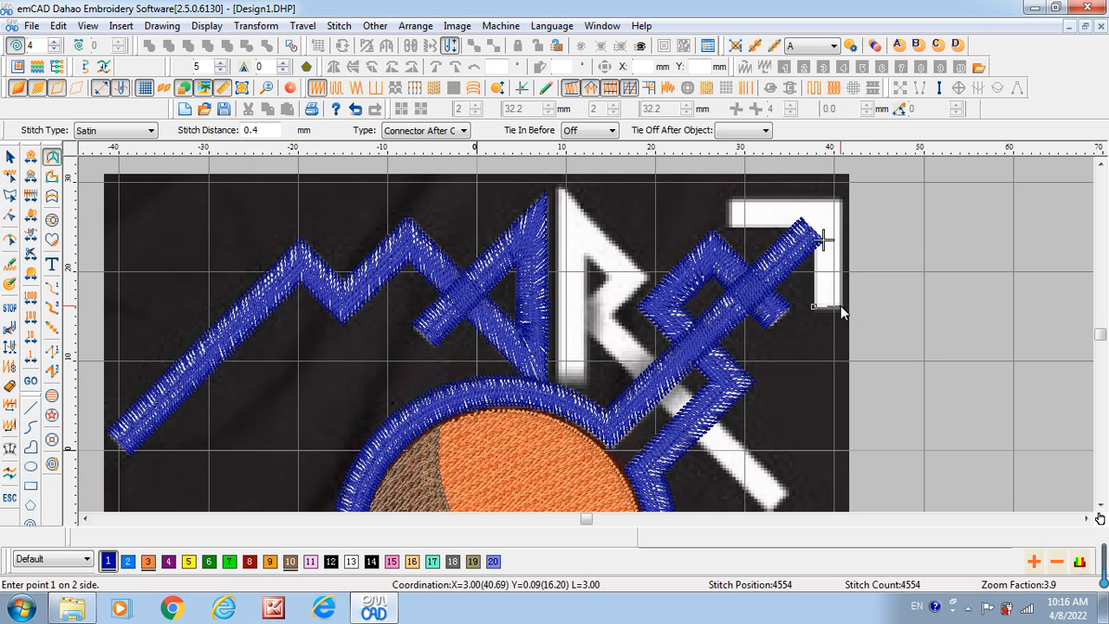
click(841, 307)
click(812, 230)
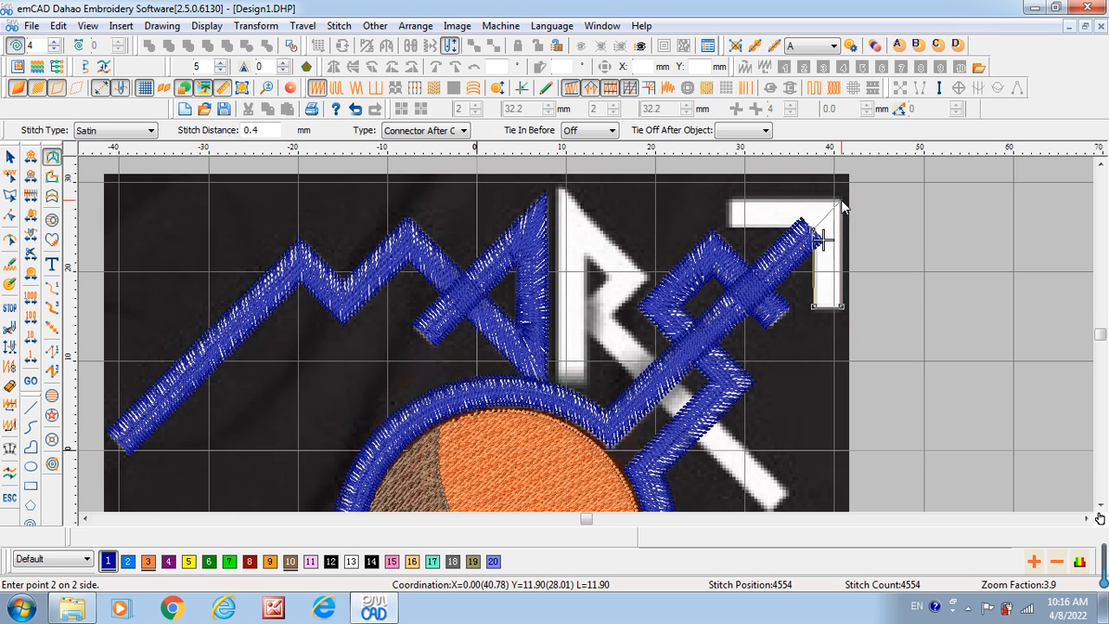
click(841, 200)
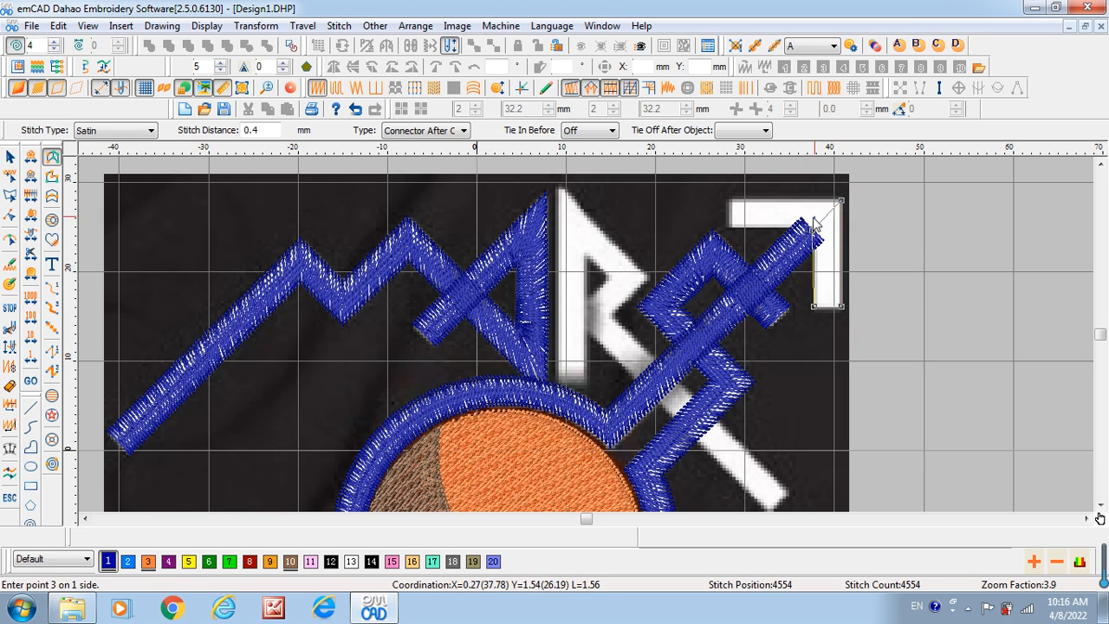
click(732, 229)
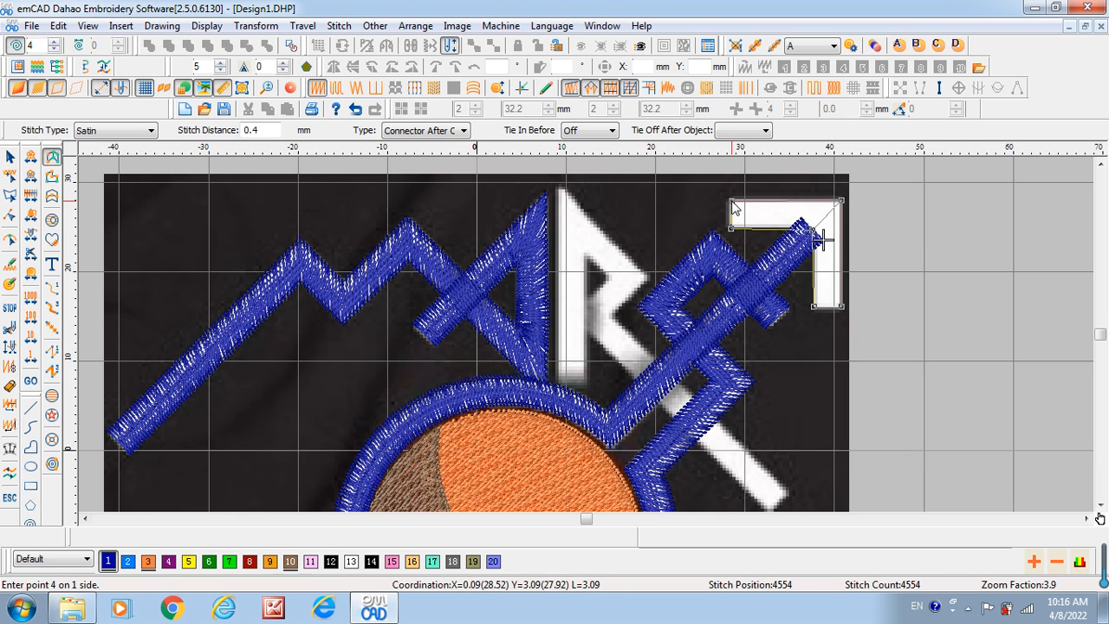
key(Return)
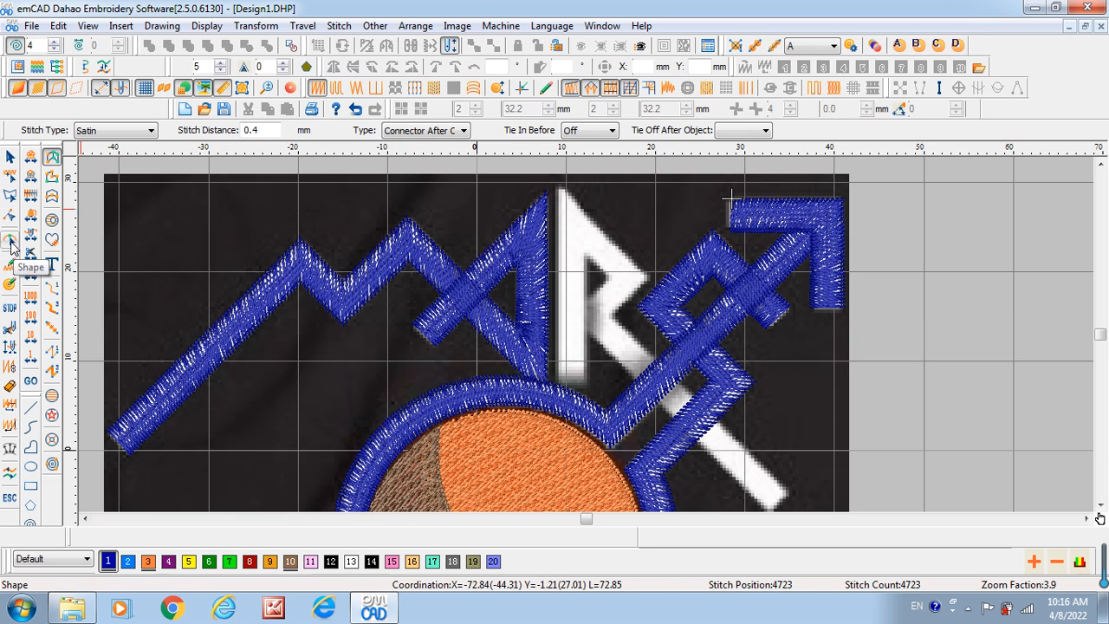
Reshape the arrowhead column by moving its start point to the inner corner beside the shaft's end.
click(10, 156)
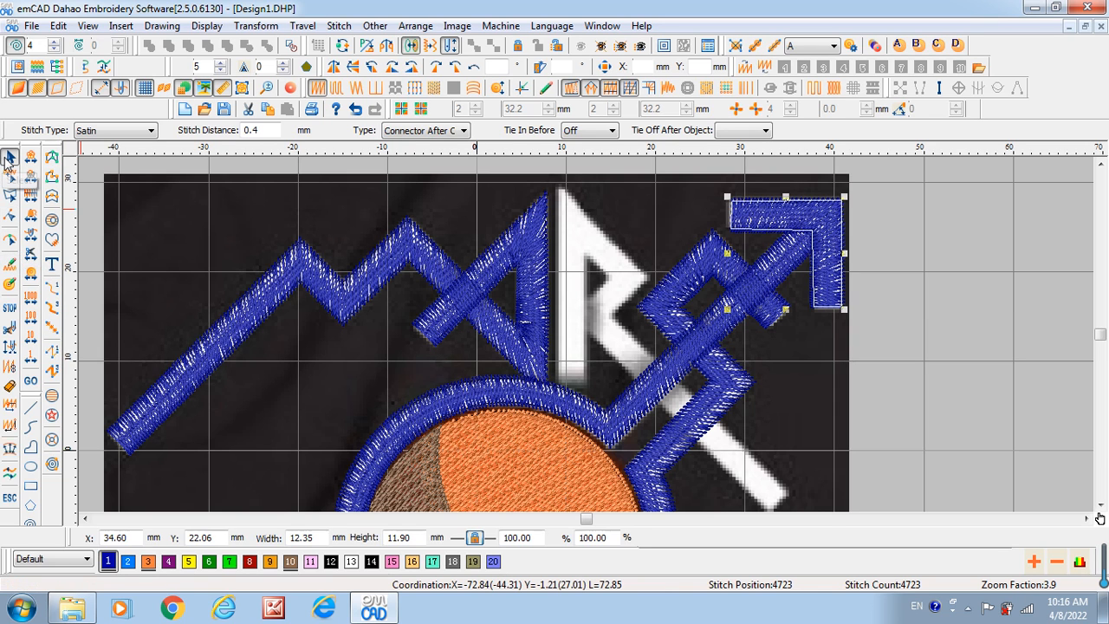
click(10, 243)
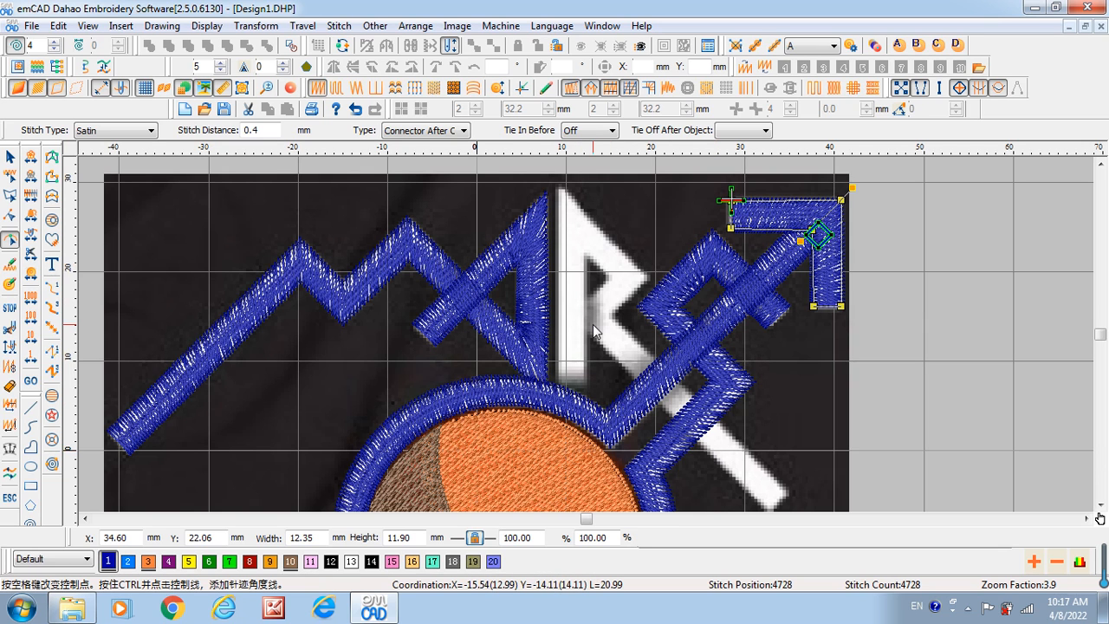
click(347, 250)
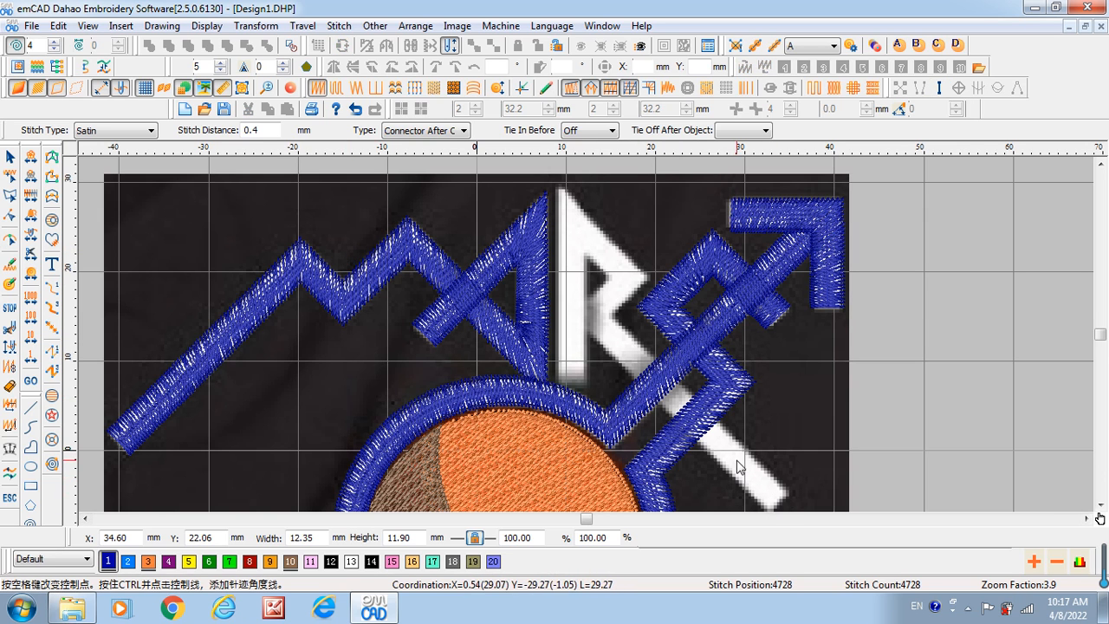
Start a satin column at the lower end of the R's diagonal leg and run it up to the junction beside the stem.
scroll(737, 467, down, 2)
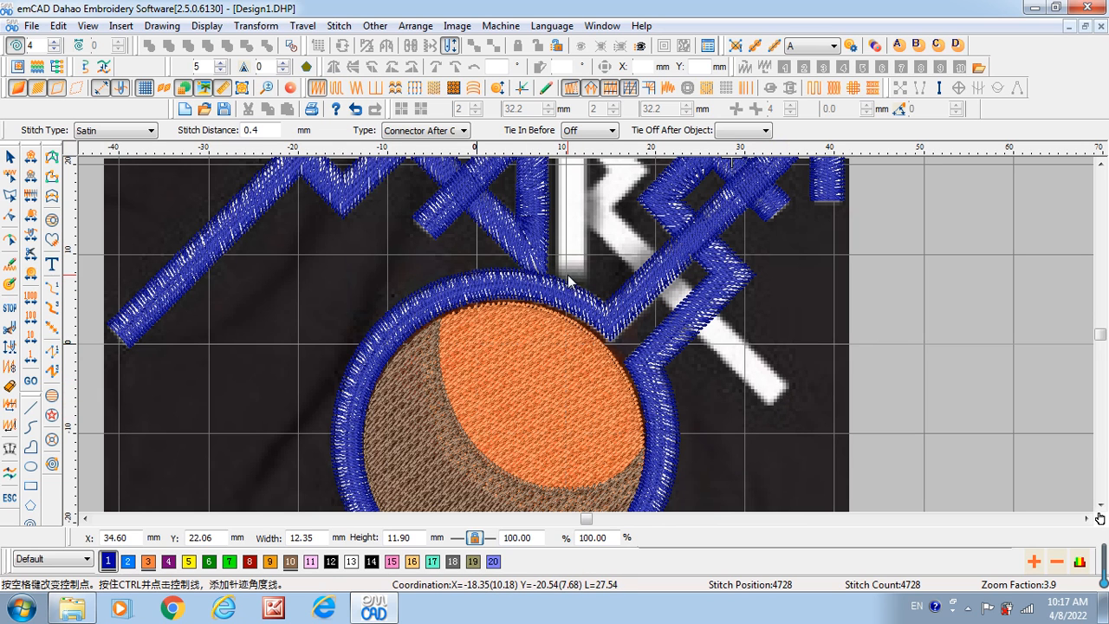
click(52, 161)
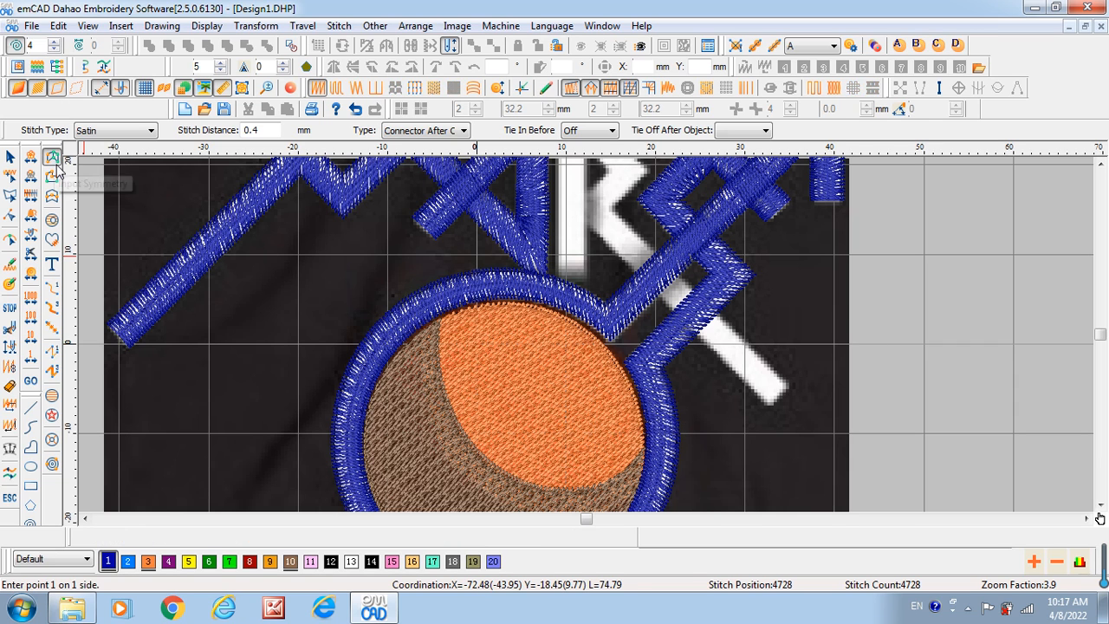
click(769, 404)
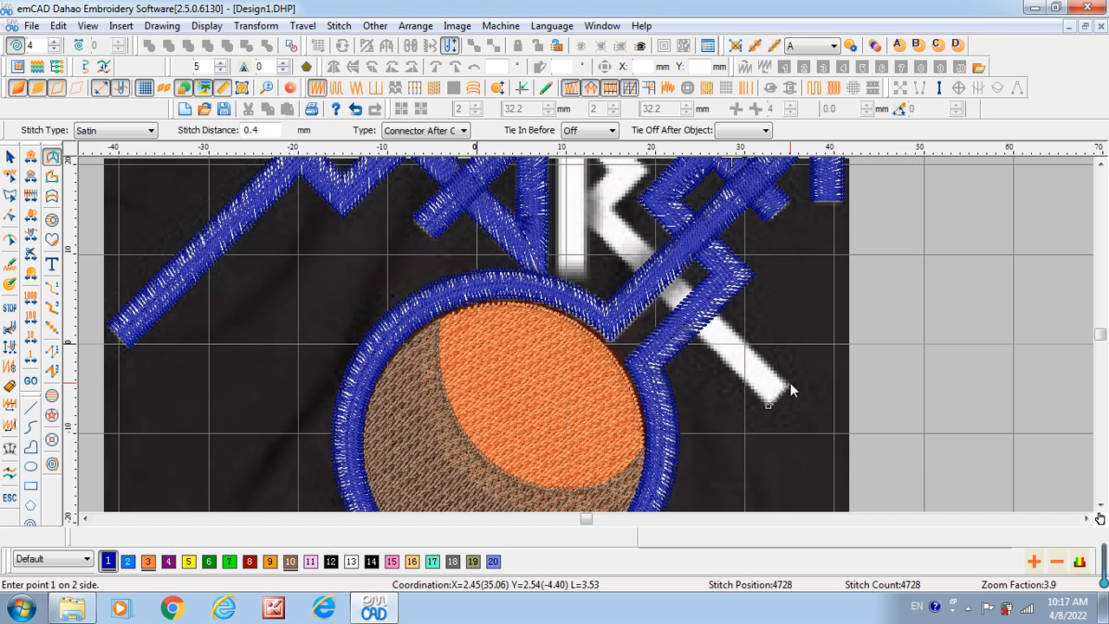
click(787, 385)
click(587, 224)
click(610, 208)
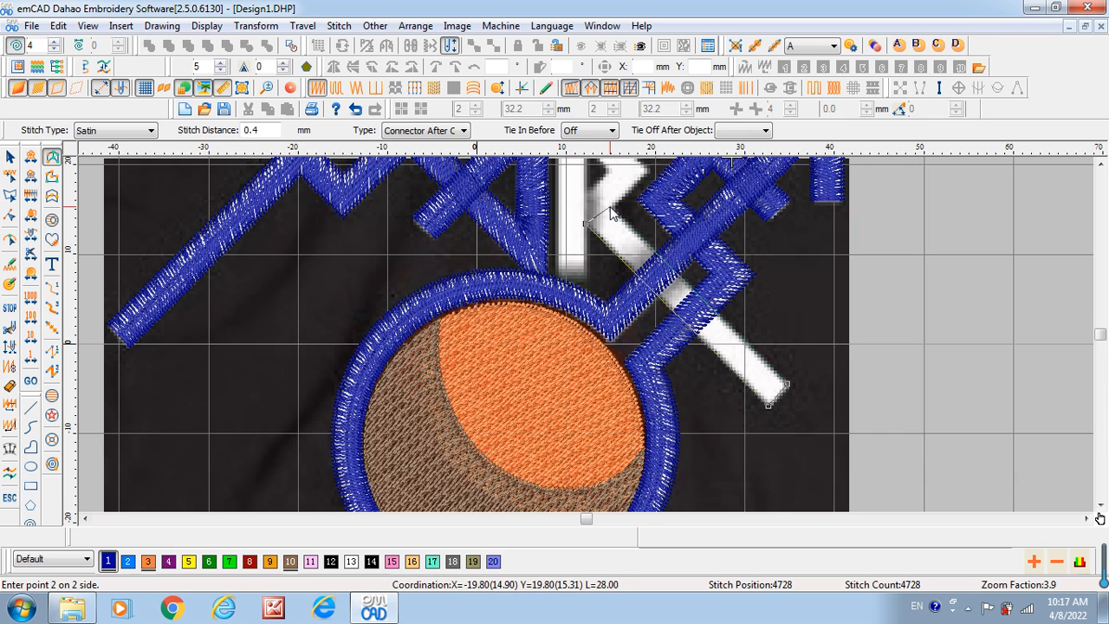
click(583, 194)
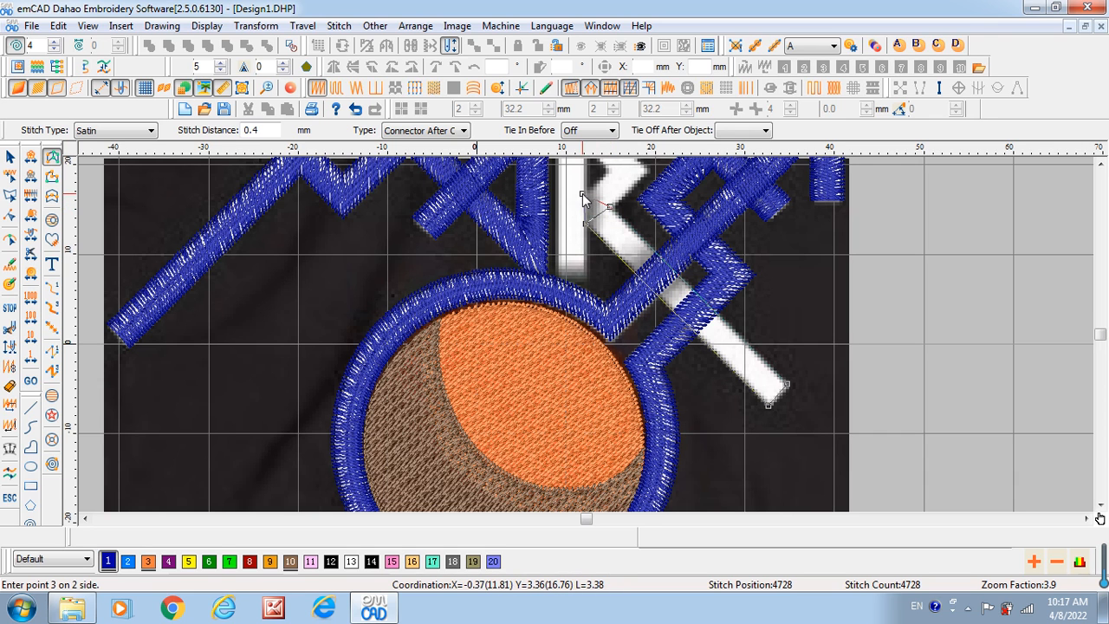
click(610, 207)
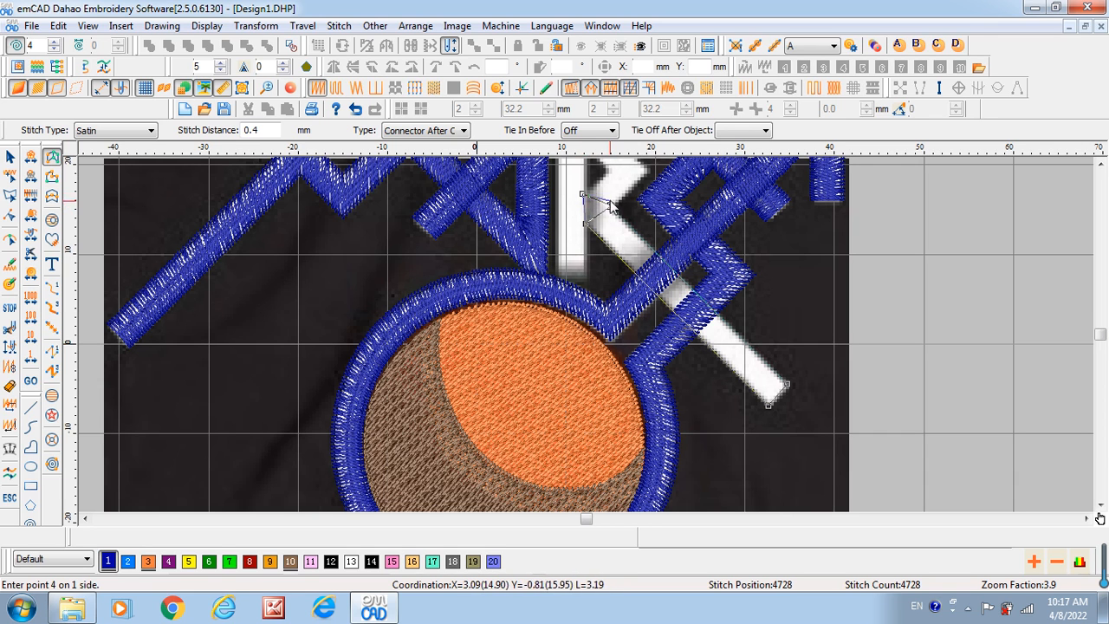
Continue the satin column around the R's outer bowl corner and up its sloping upper stroke toward the peak.
scroll(610, 192, up, 2)
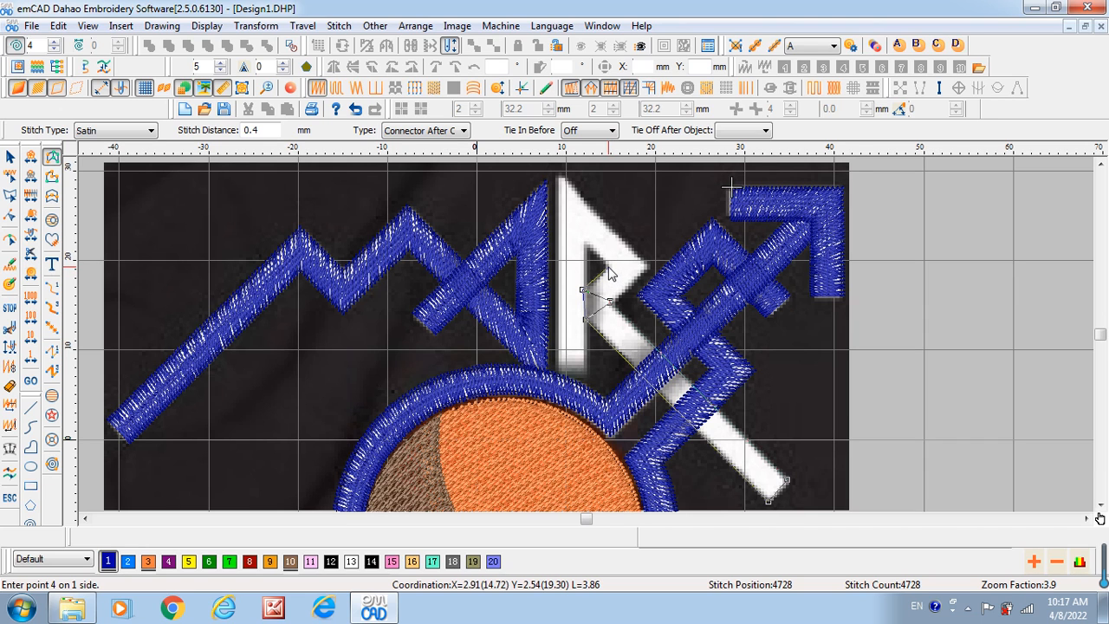
click(646, 268)
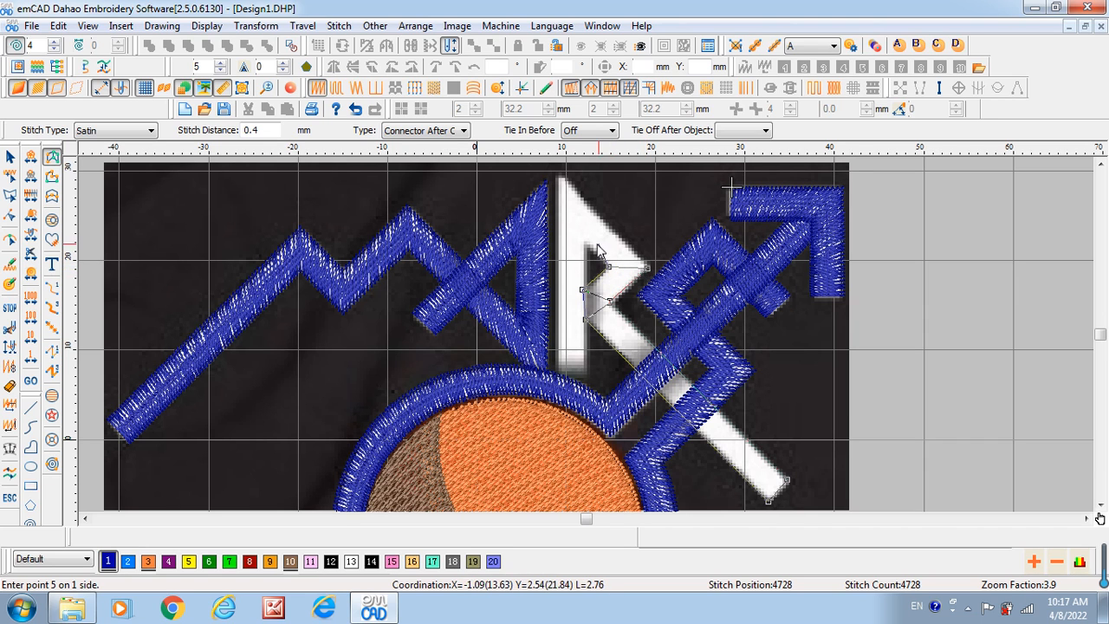
click(585, 243)
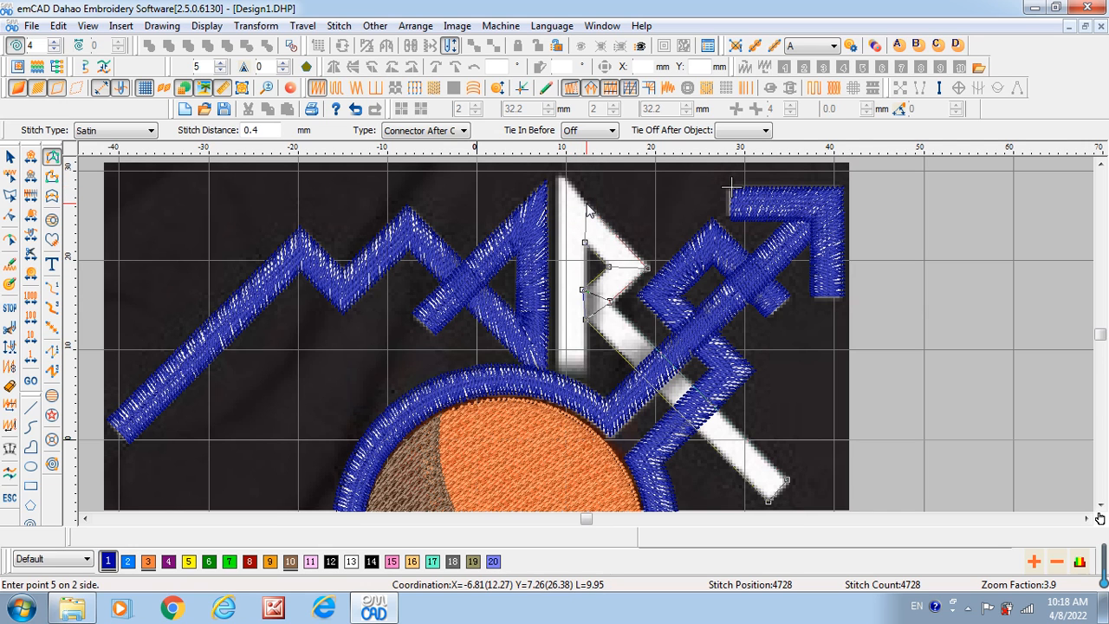
click(587, 207)
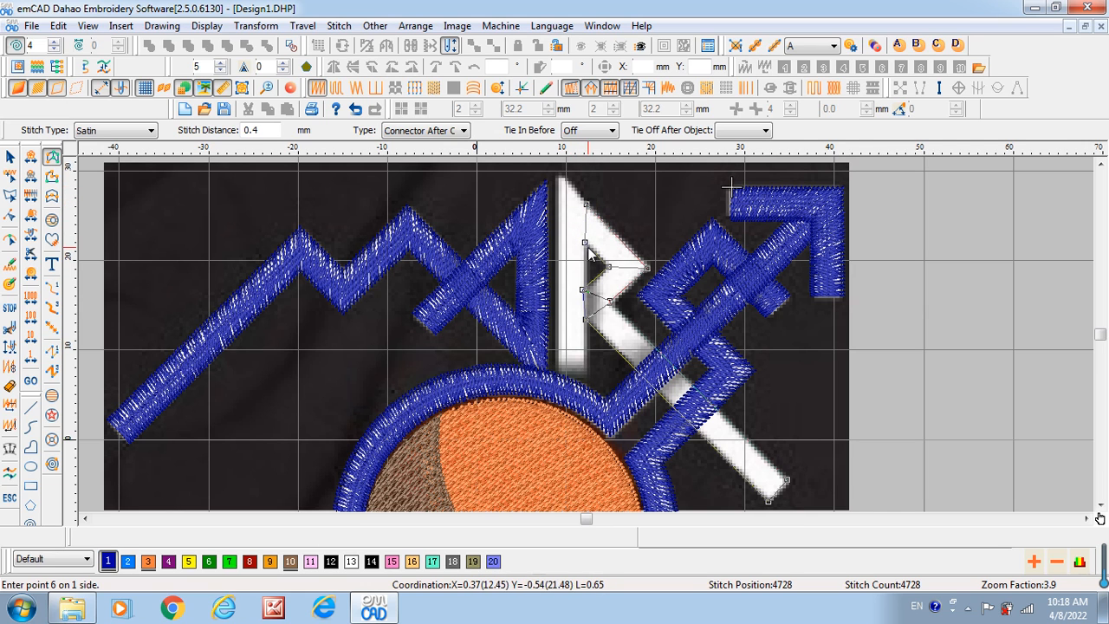
Turn the satin column at the R's top peak, take it down the vertical stem to its foot, and finish it.
scroll(568, 208, up, 2)
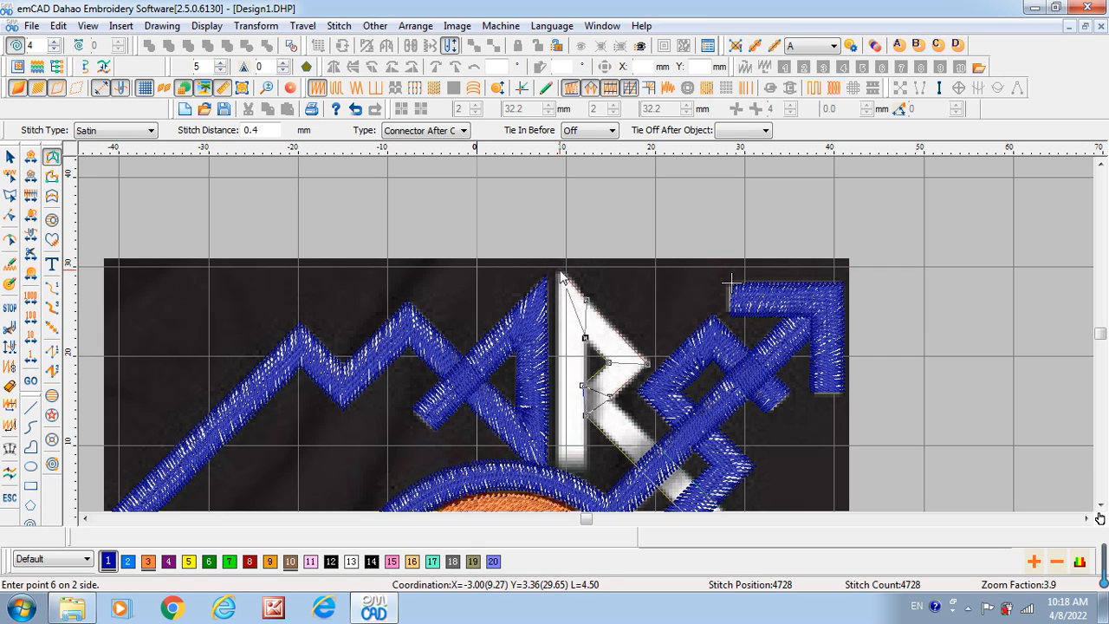
click(560, 271)
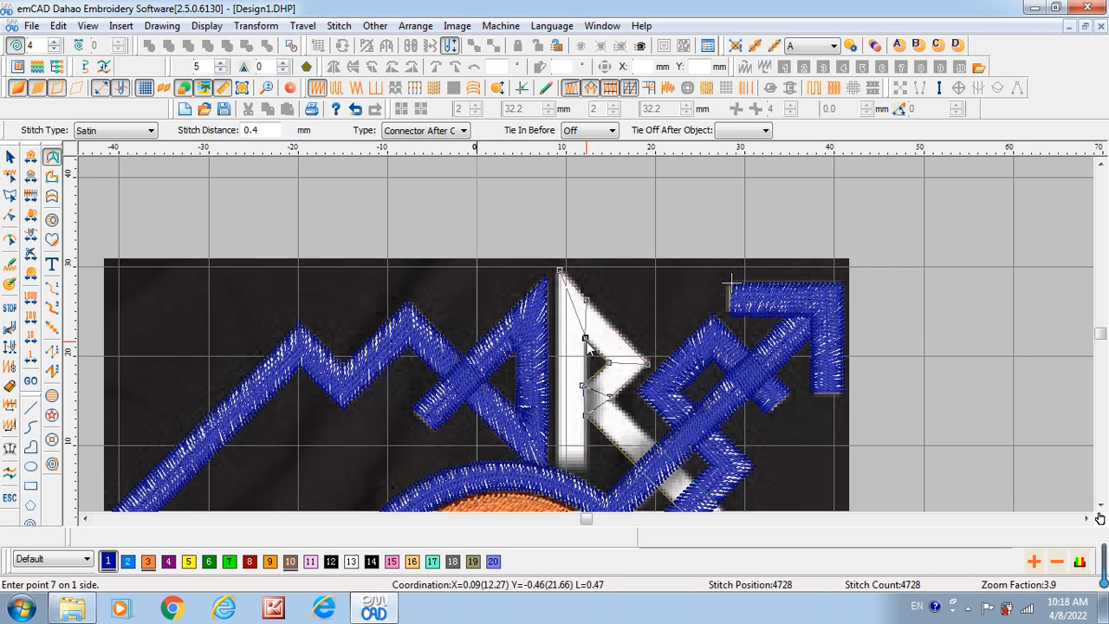
click(586, 339)
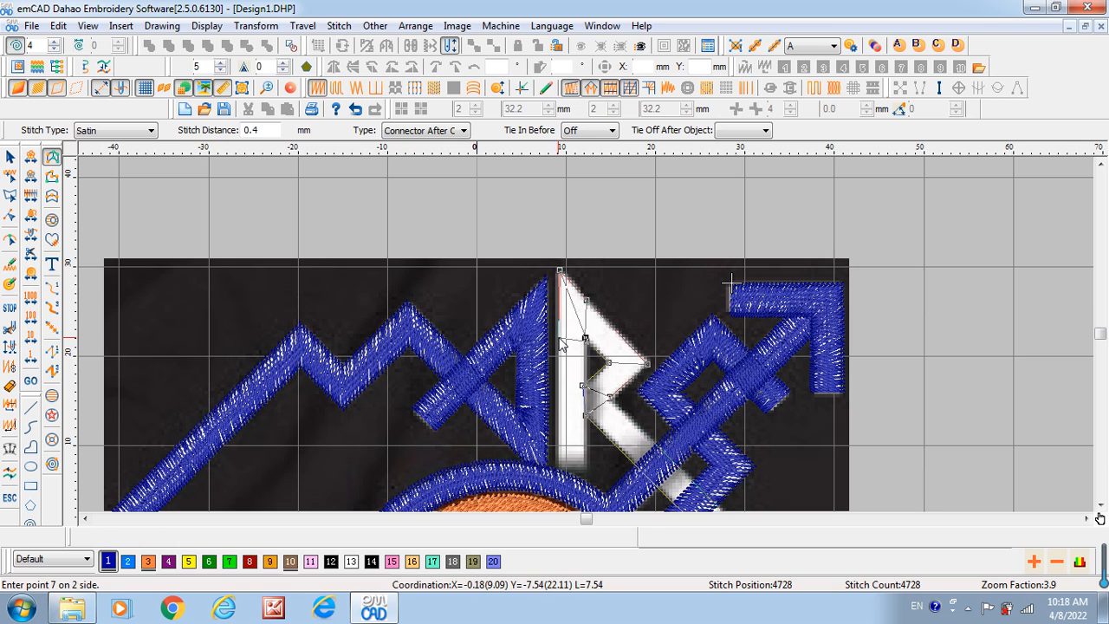
click(561, 339)
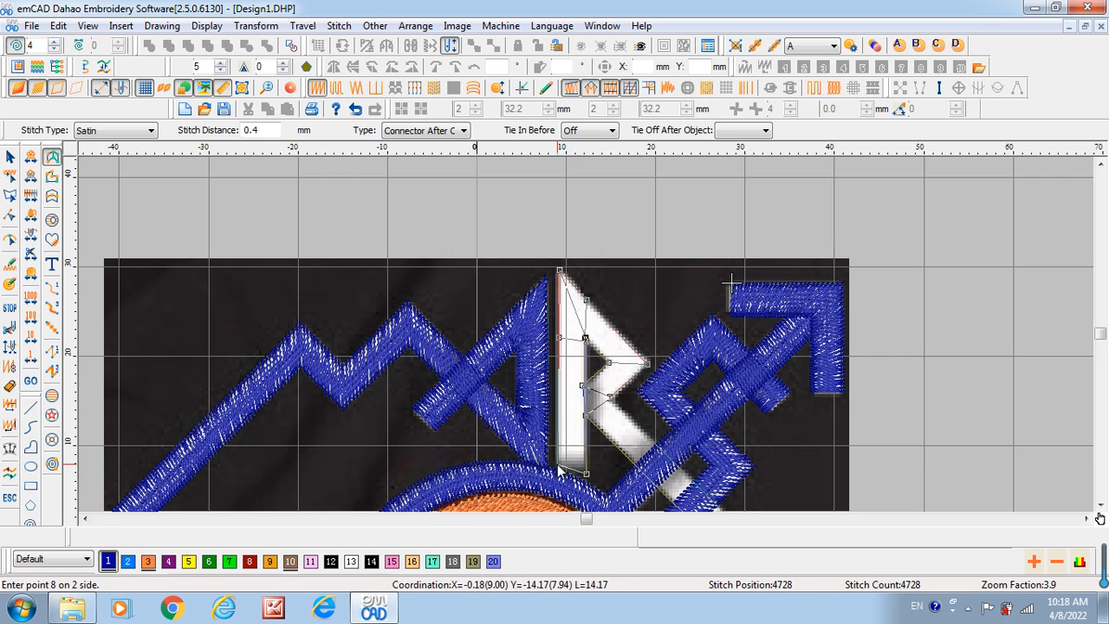
click(557, 466)
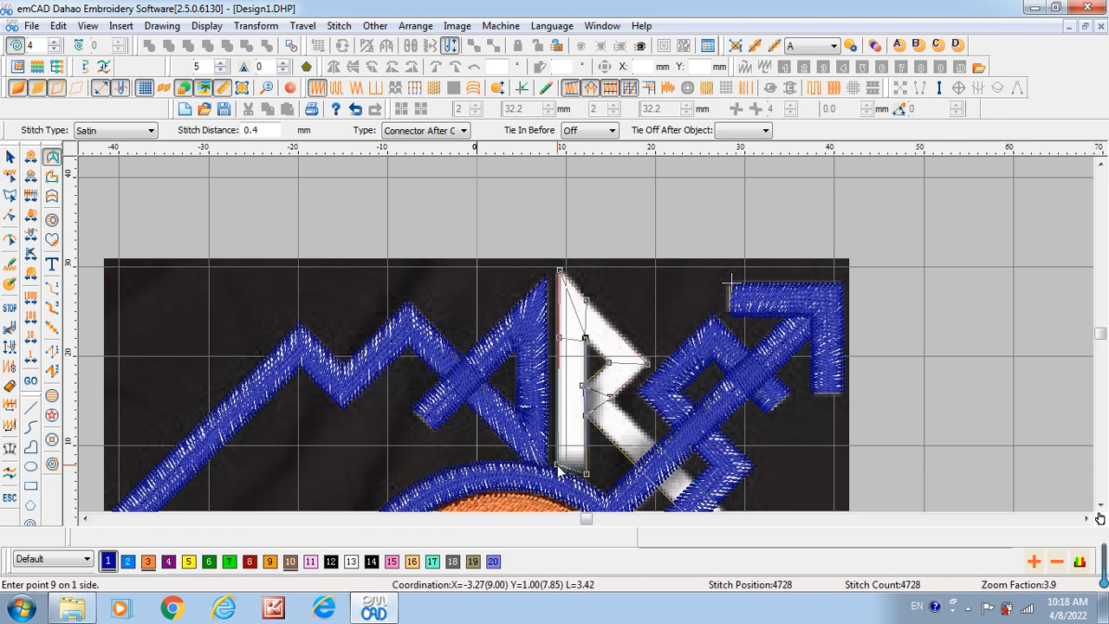
key(Return)
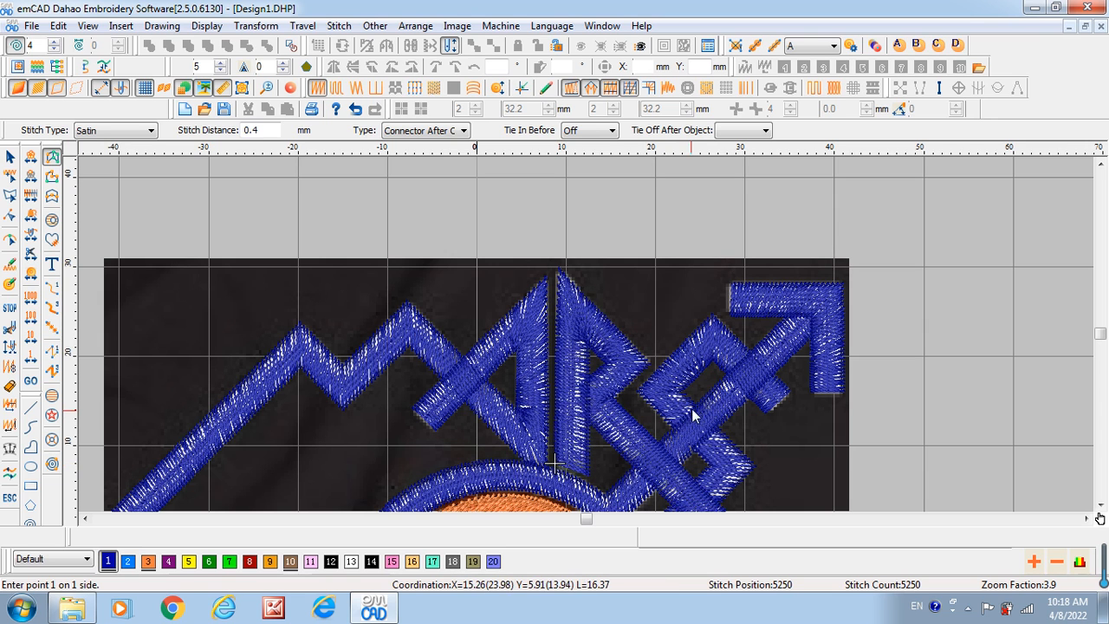
Review the satin work by checking the R's control points and the individual lettering, ring and arrowhead columns.
scroll(641, 391, down, 3)
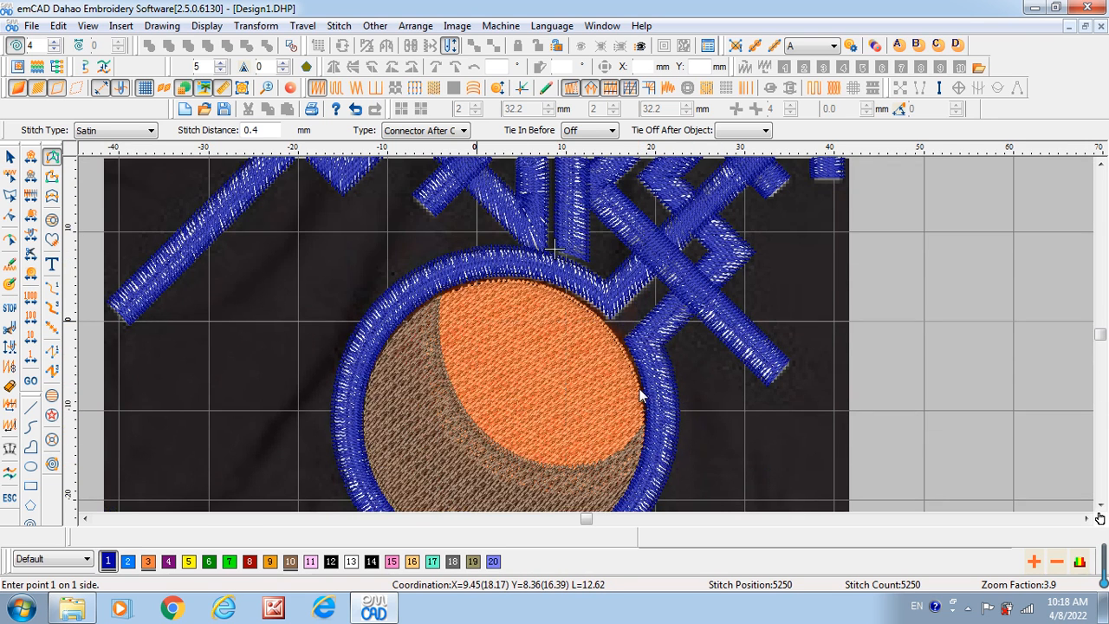
scroll(608, 344, up, 1)
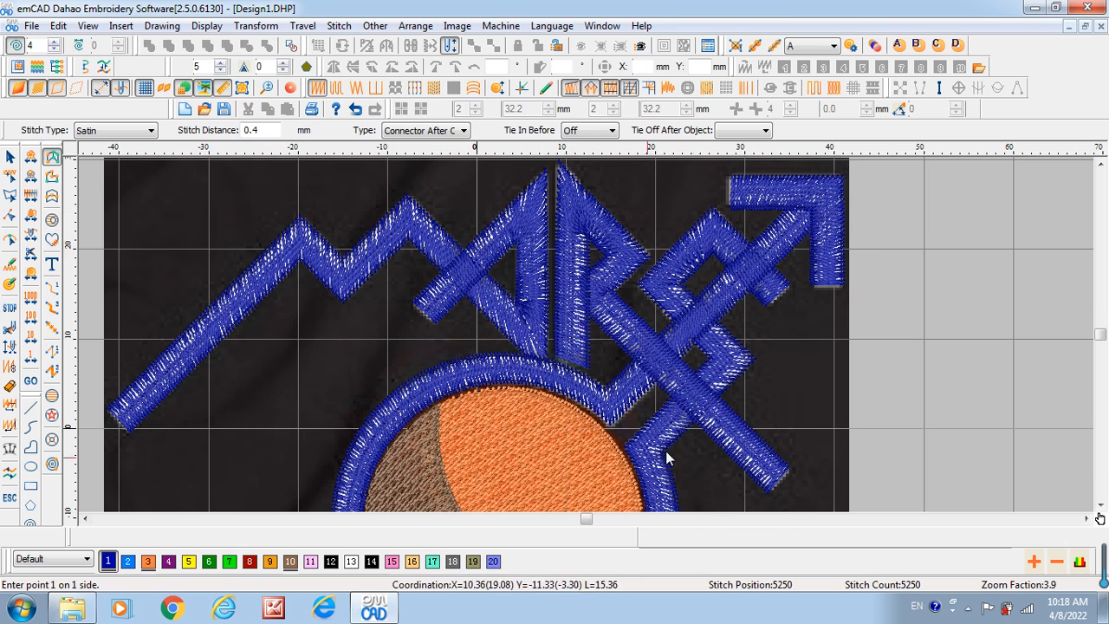
click(11, 242)
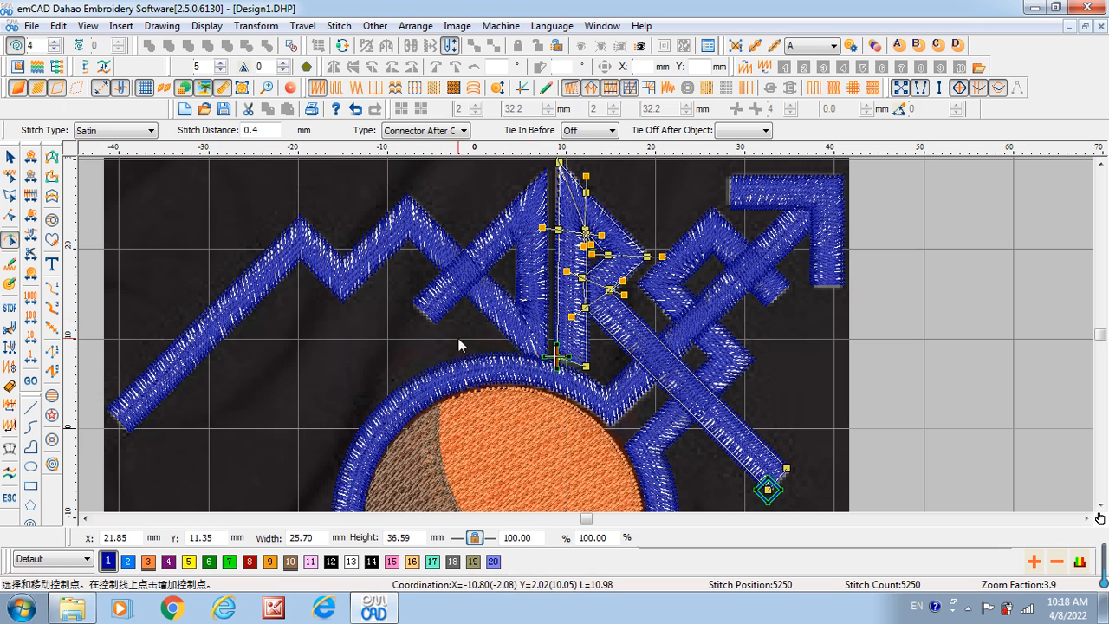
key(Escape)
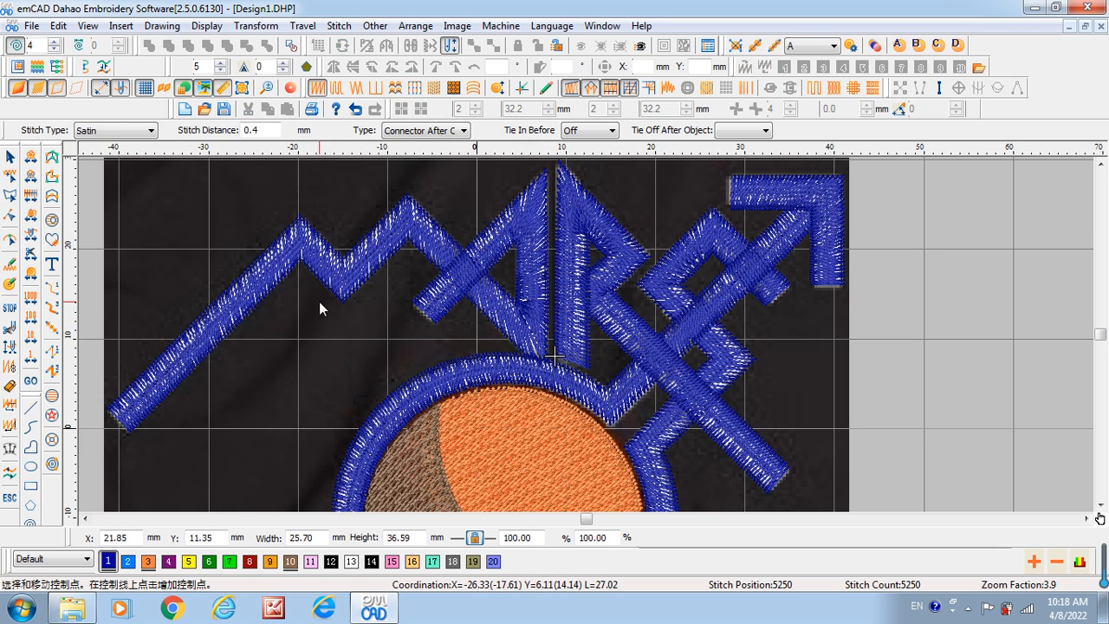
click(9, 158)
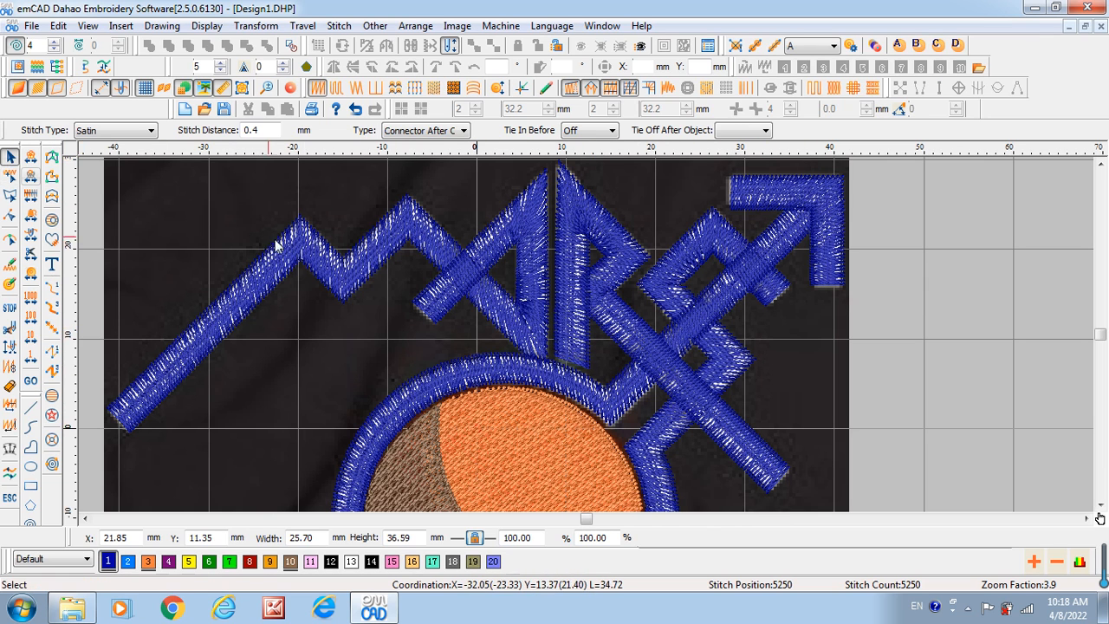
click(548, 353)
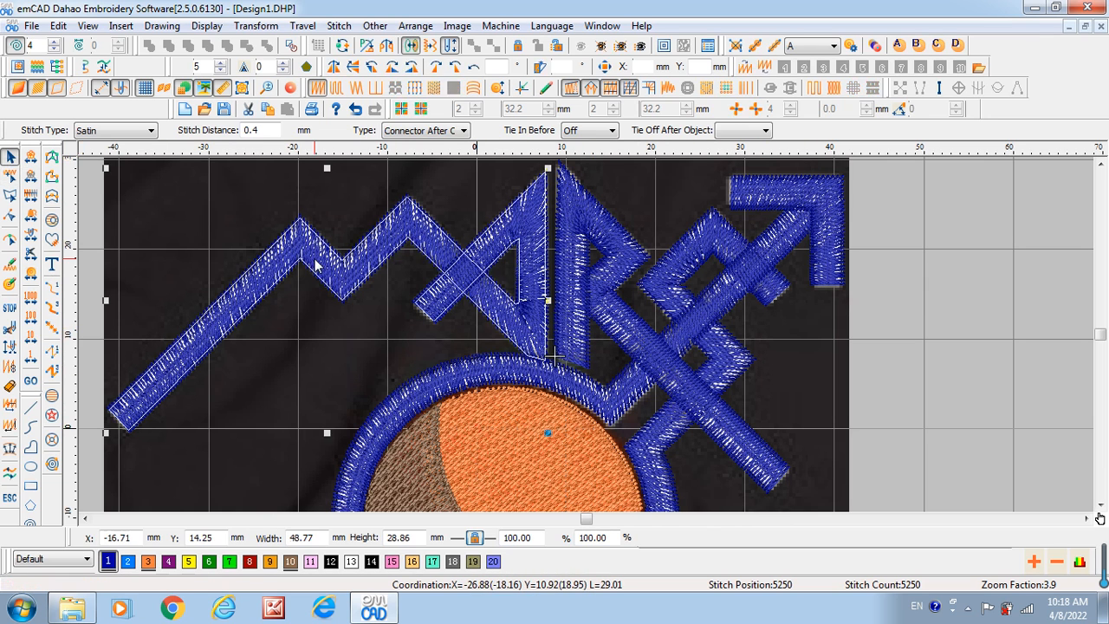
click(614, 236)
click(692, 251)
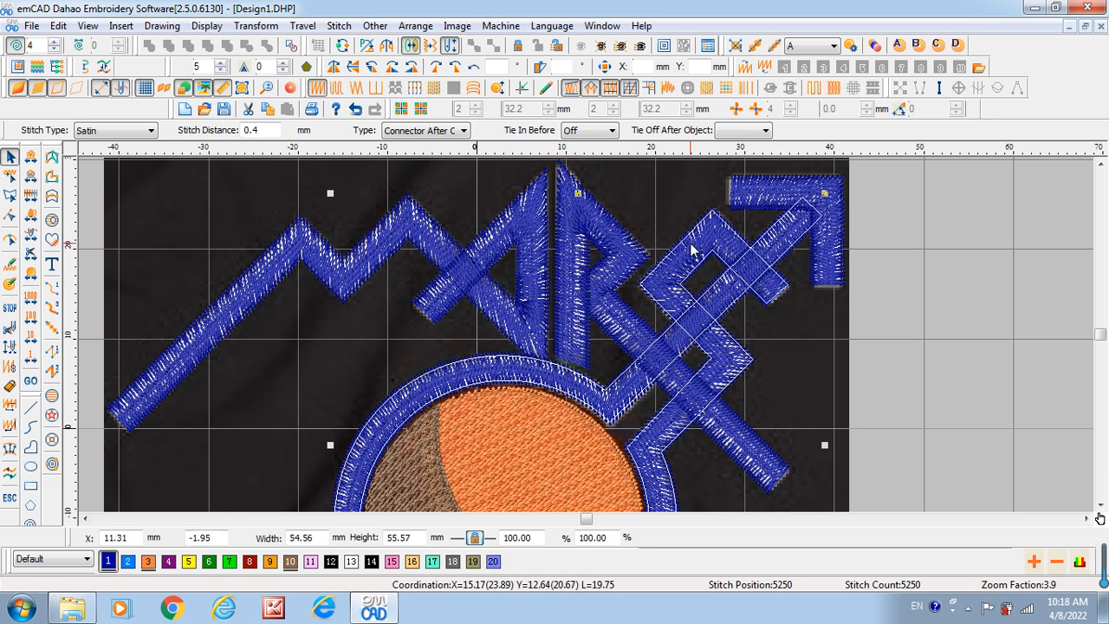
click(830, 227)
scroll(563, 405, down, 5)
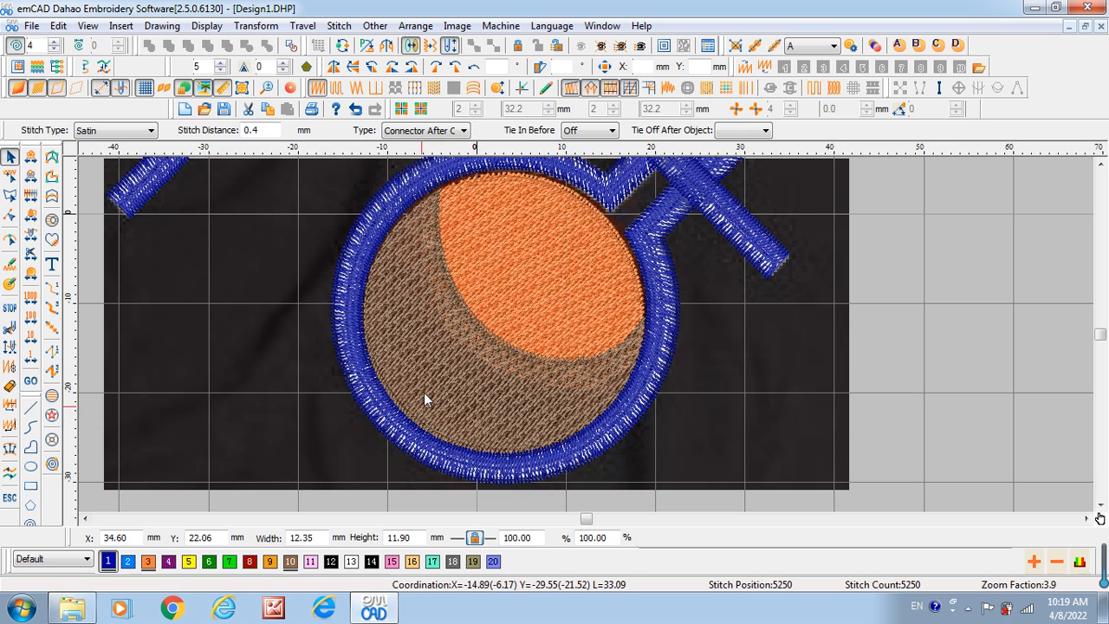
Select the brown crescent fill and slightly adjust the control point on its lower-left outer edge.
click(9, 158)
click(487, 445)
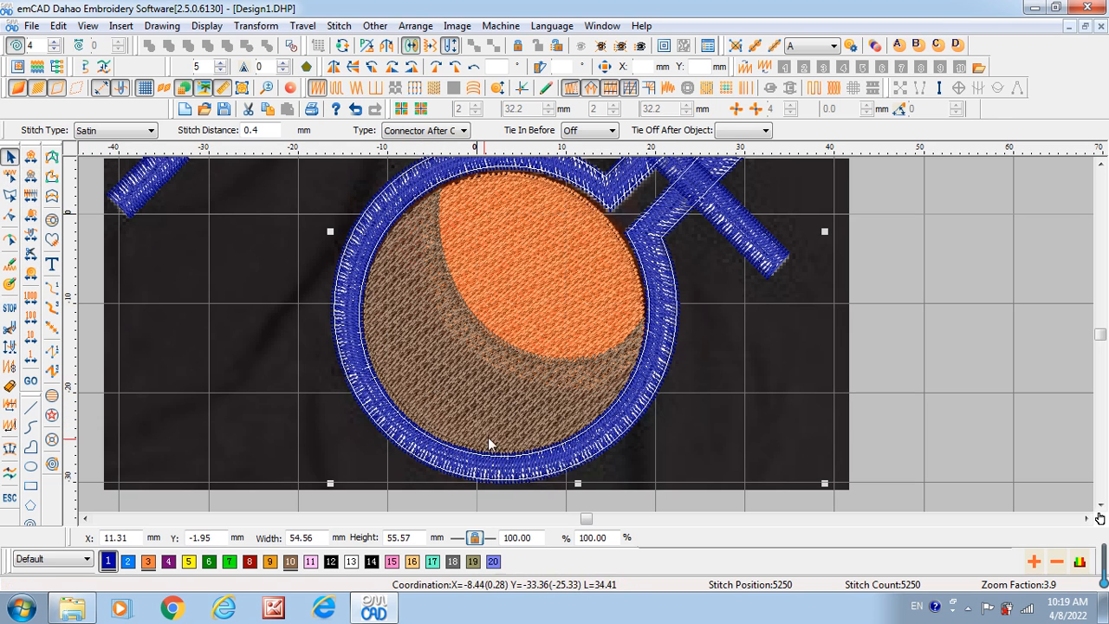
click(469, 395)
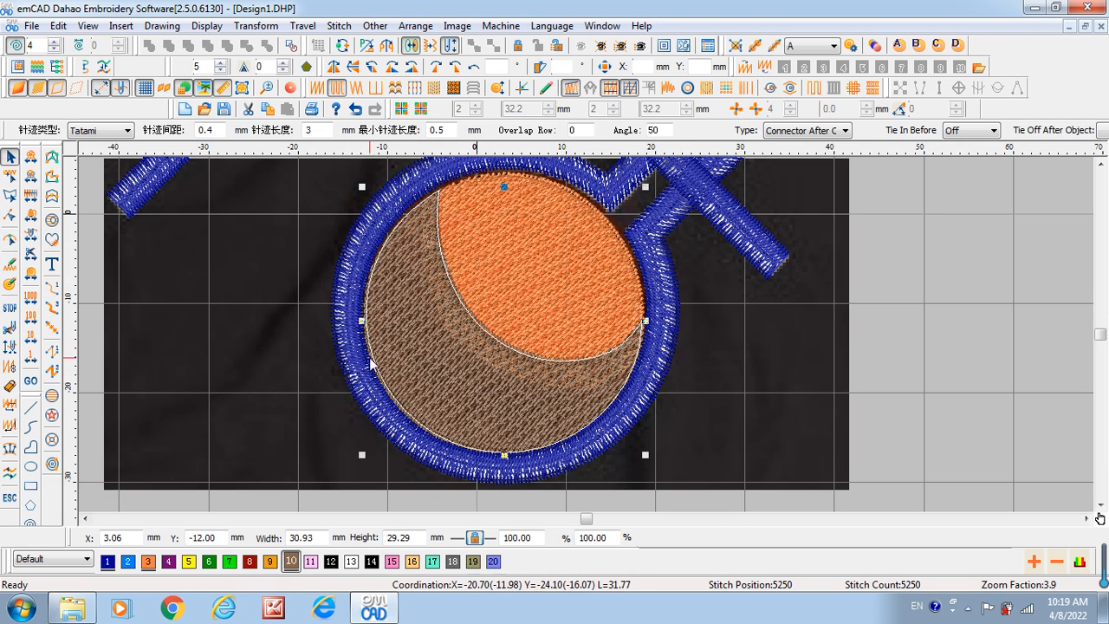
click(9, 242)
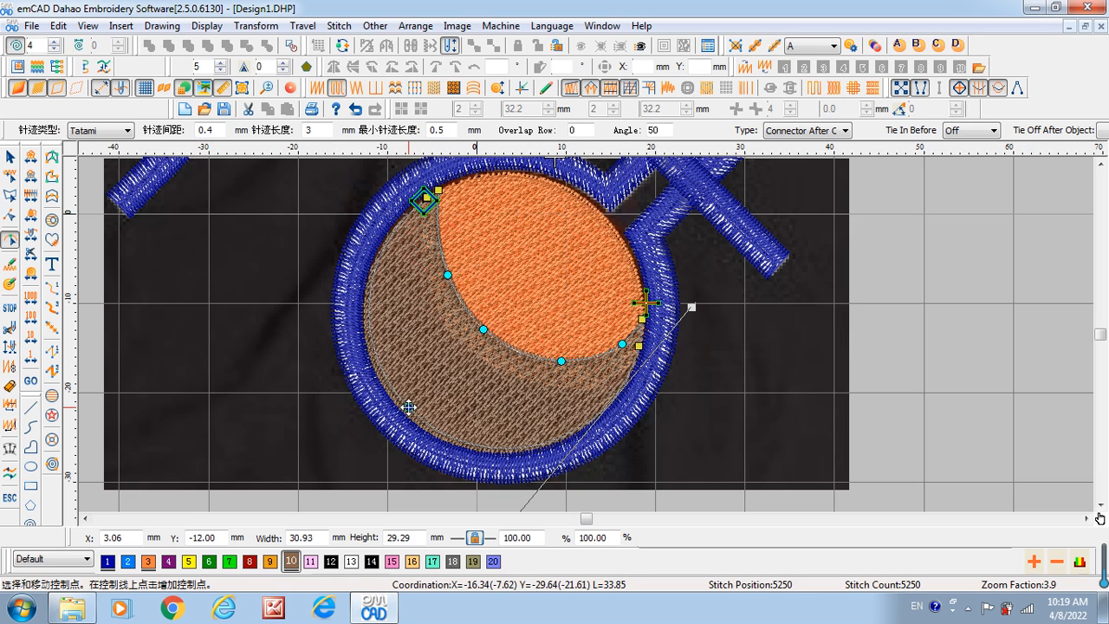
drag(408, 406, 402, 424)
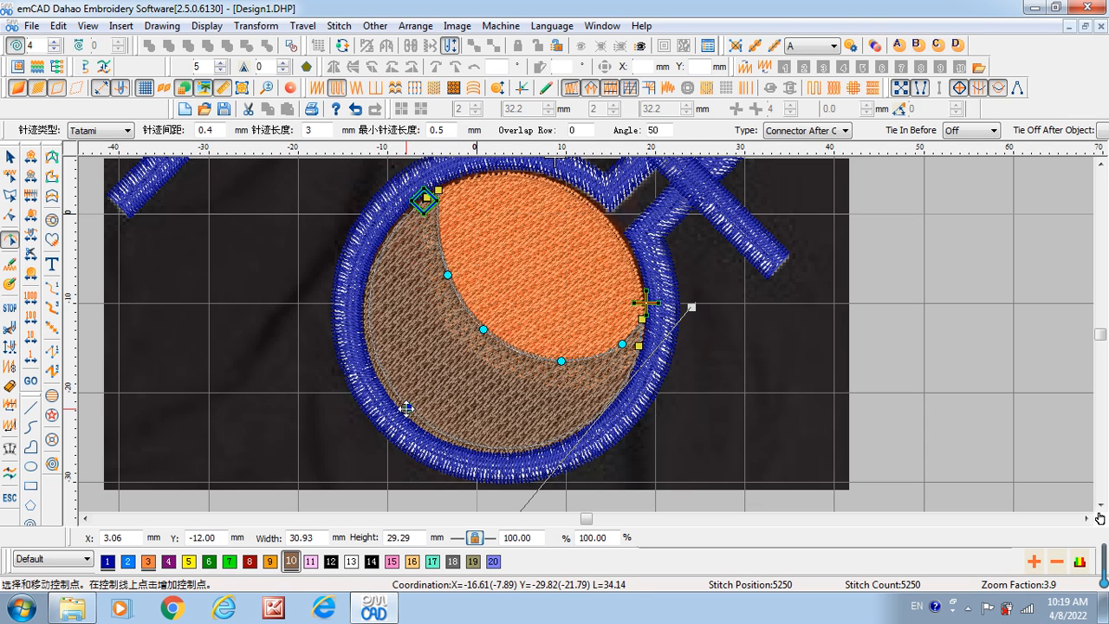
click(407, 409)
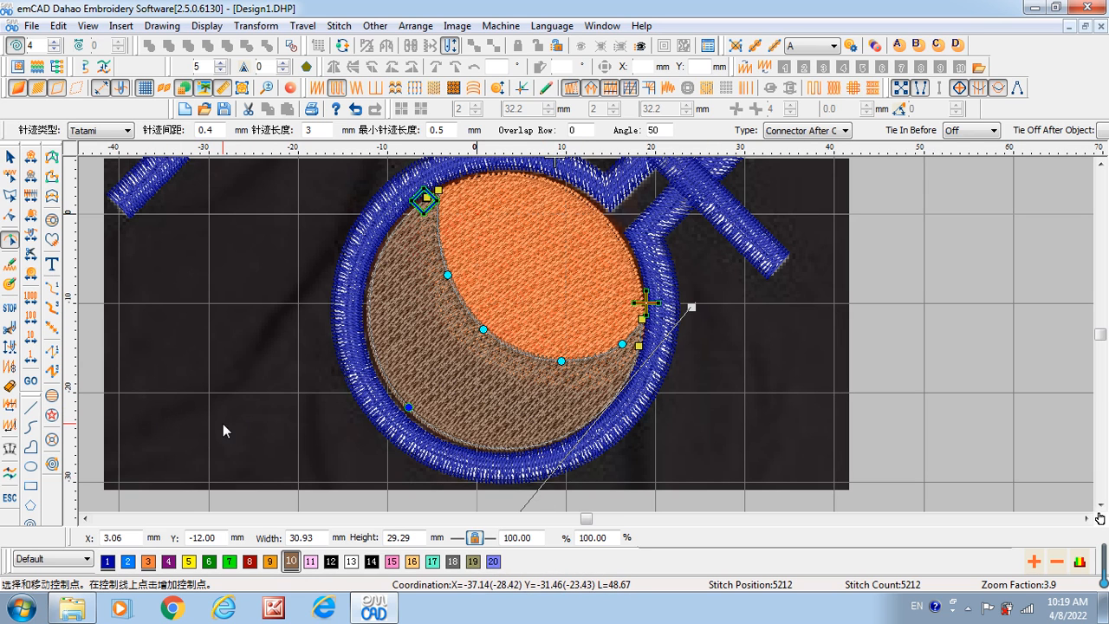
click(249, 468)
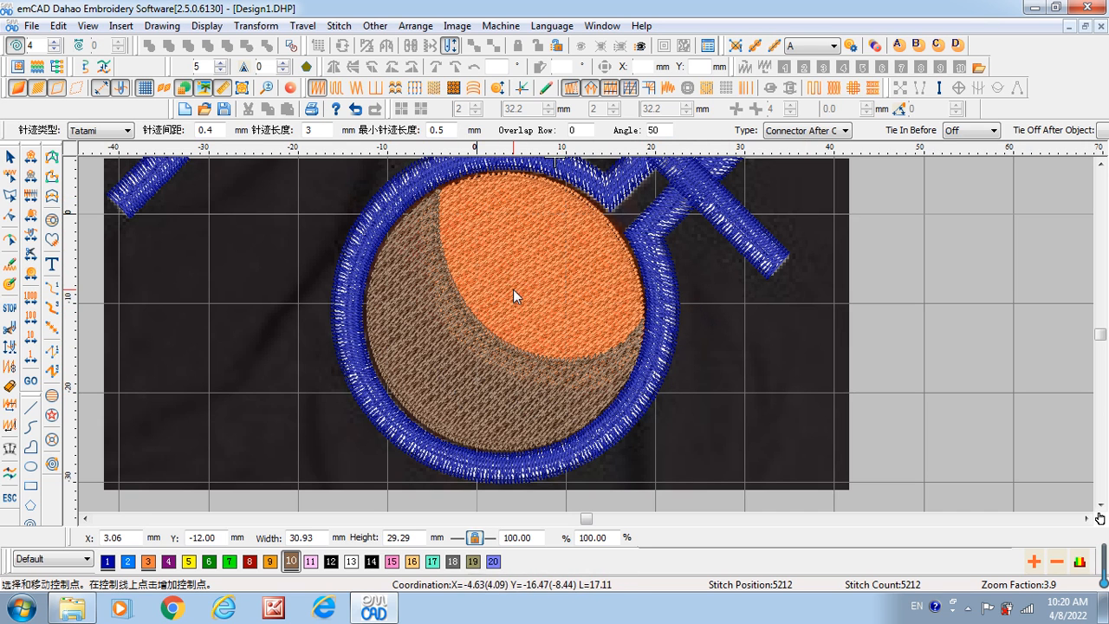
Start saving the design as a new file and browse to the dst2020 folder on drive D.
click(32, 29)
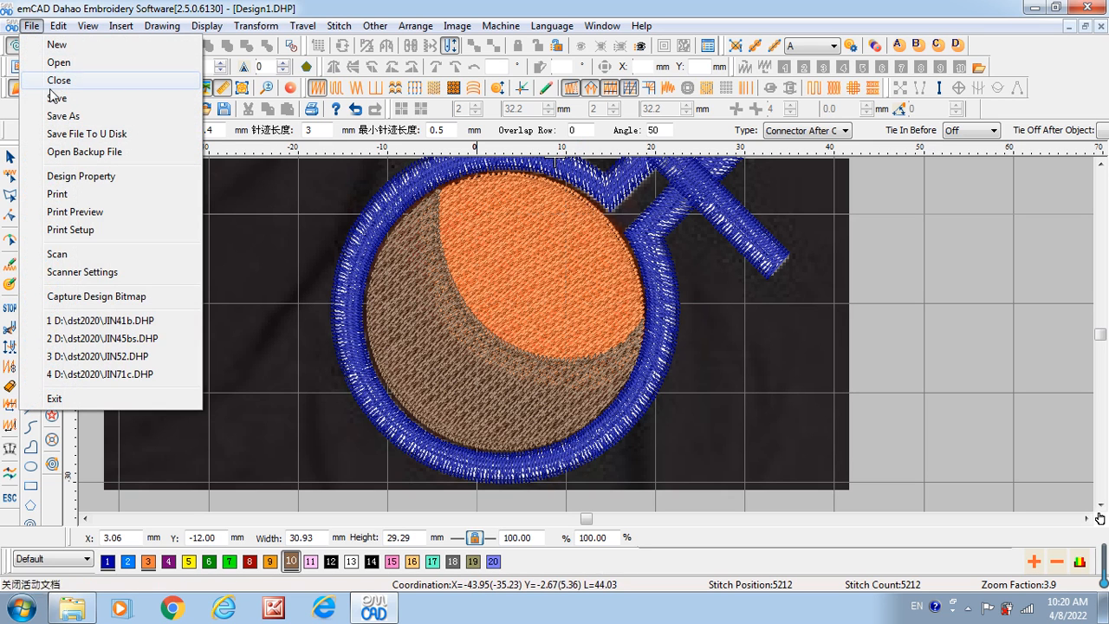
click(64, 116)
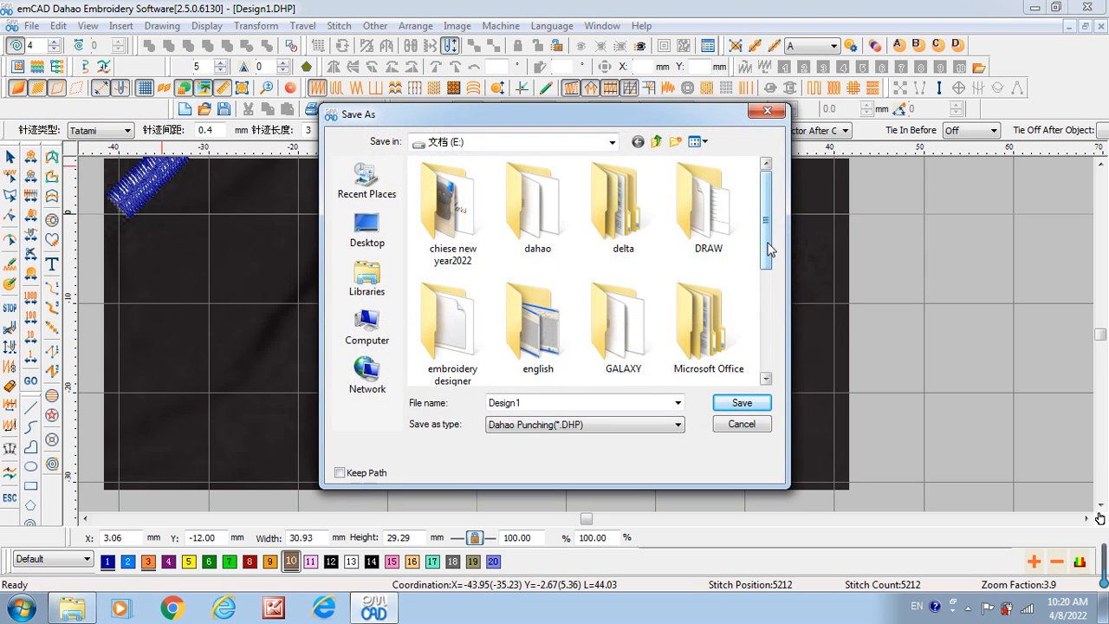
drag(768, 248, 765, 307)
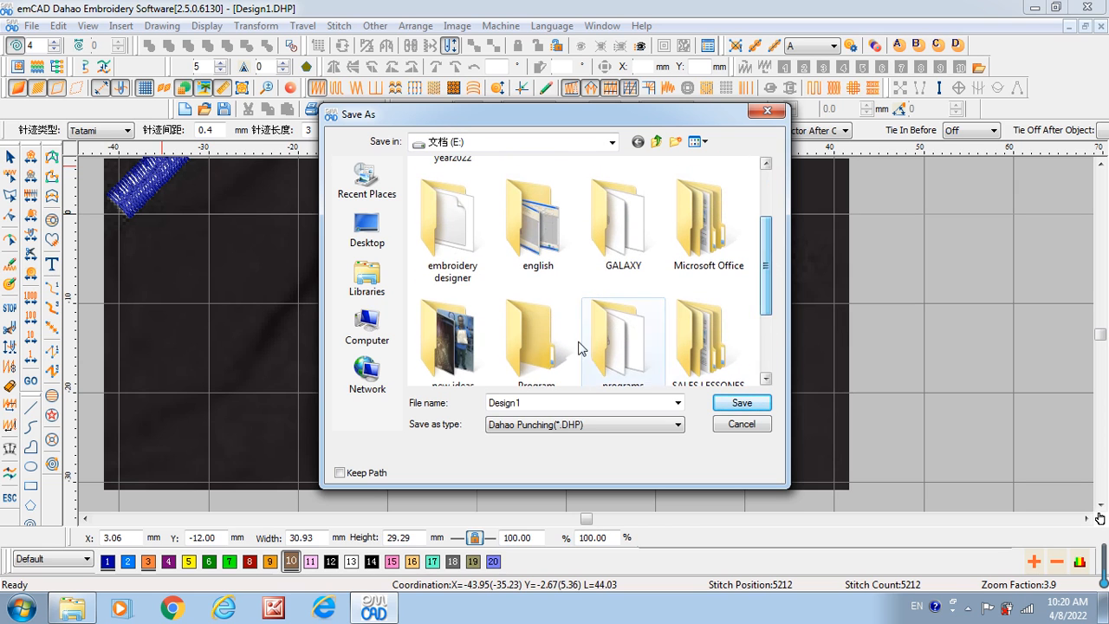
click(373, 327)
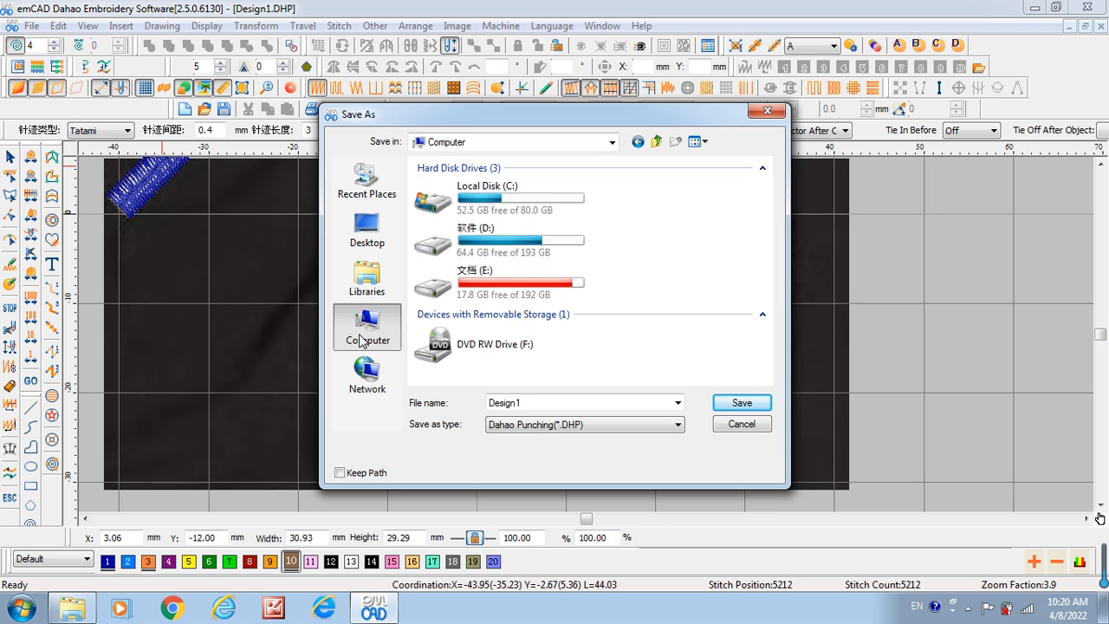
click(493, 242)
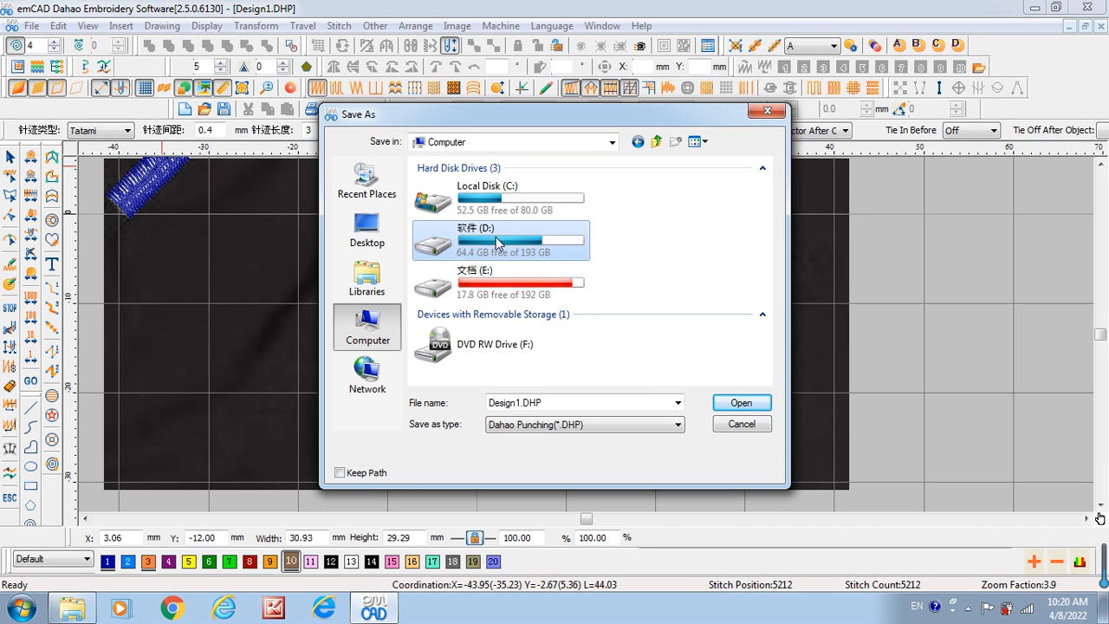
double_click(526, 243)
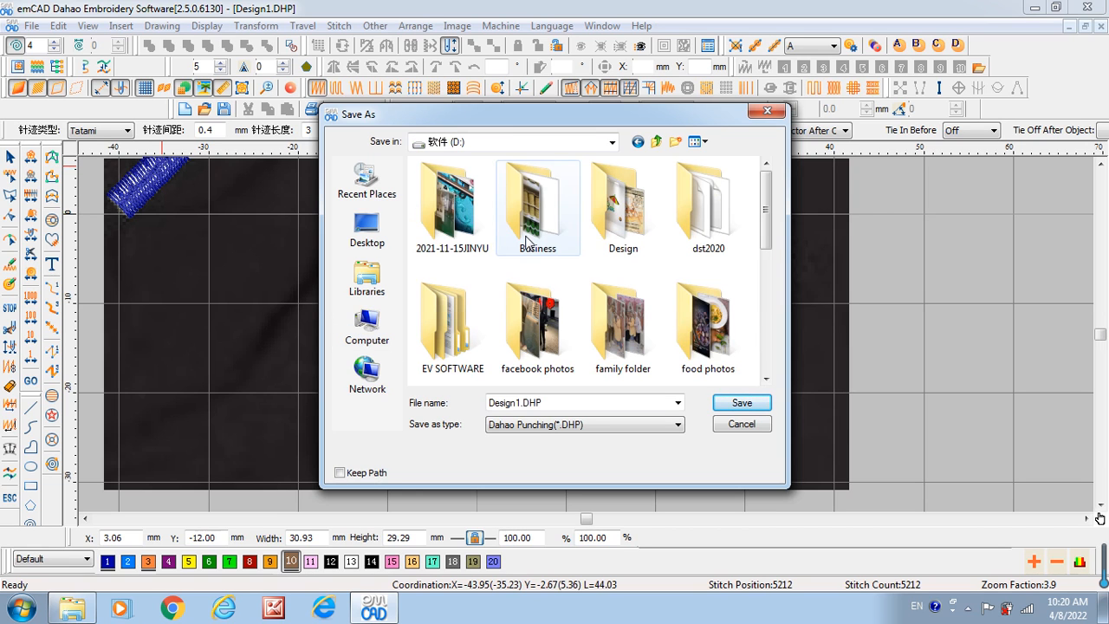
double_click(711, 222)
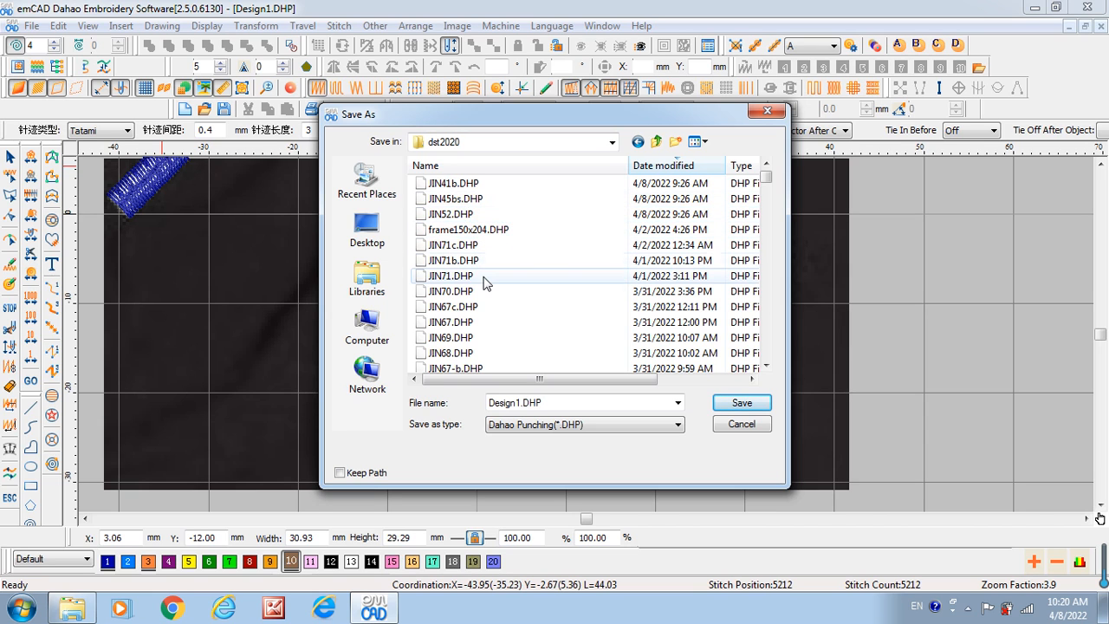
Name the design JIN72 and save it in the Dahao Punching (*.DHP) format.
click(442, 277)
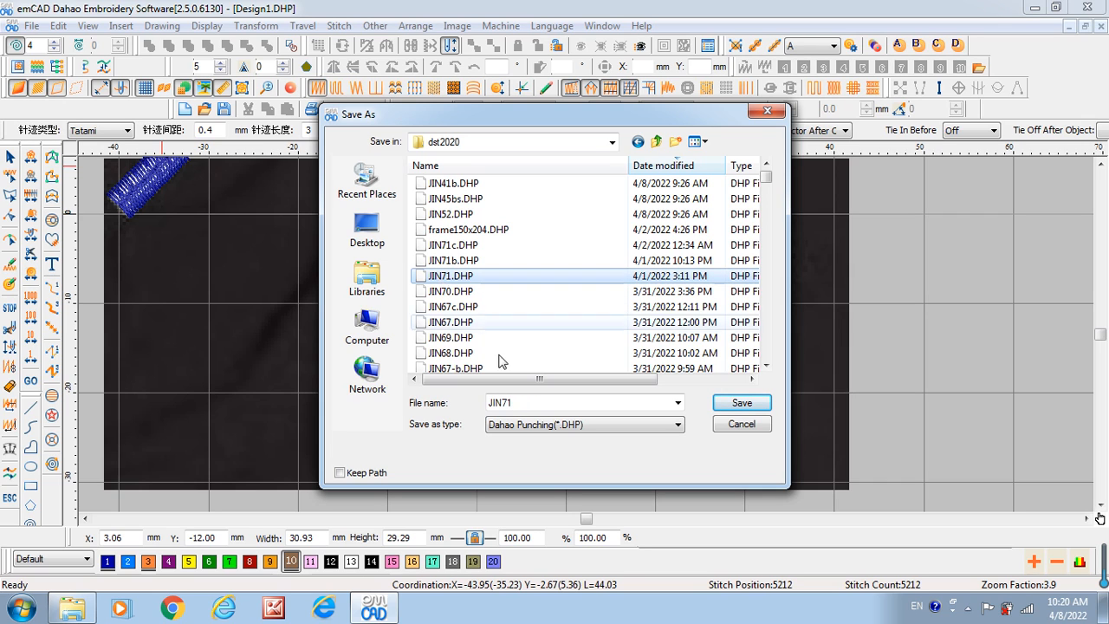
double_click(518, 405)
click(515, 403)
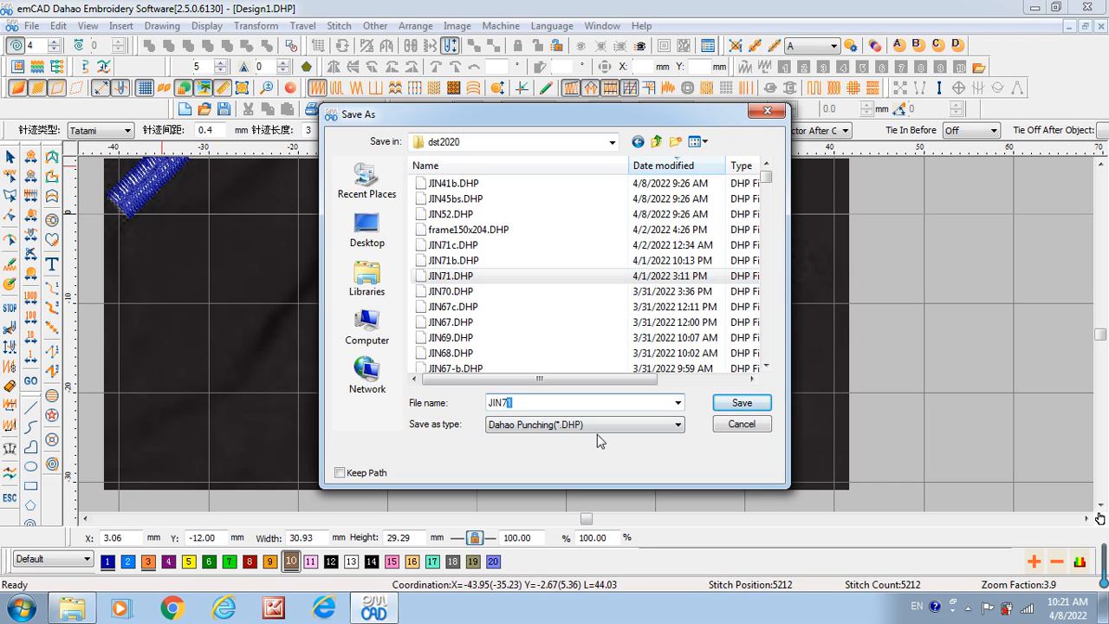
text(2)
key(Tab)
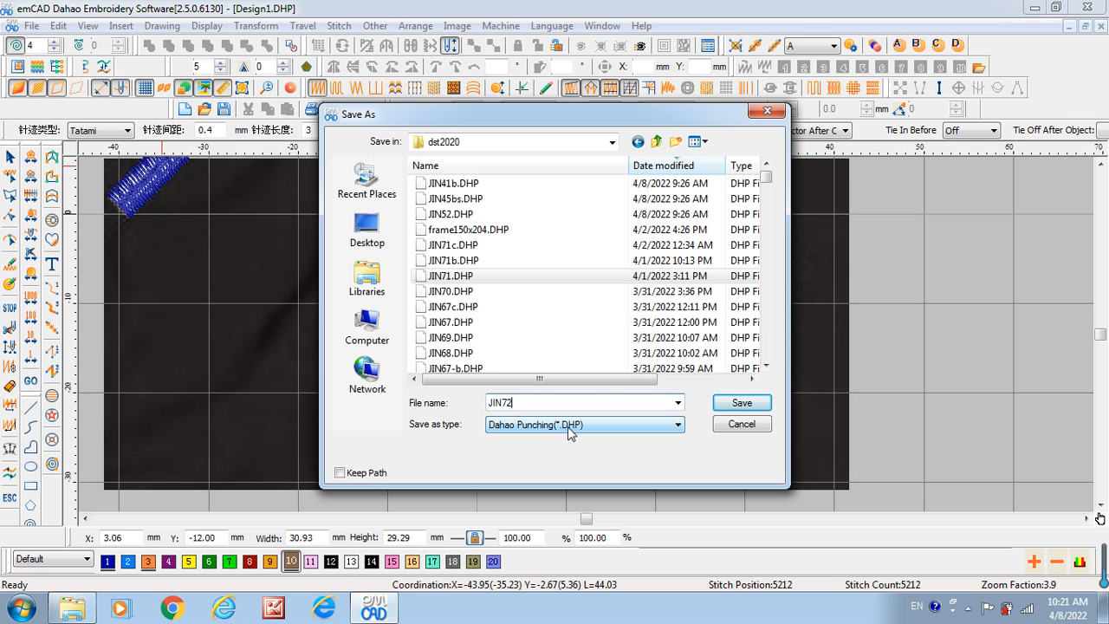
click(730, 405)
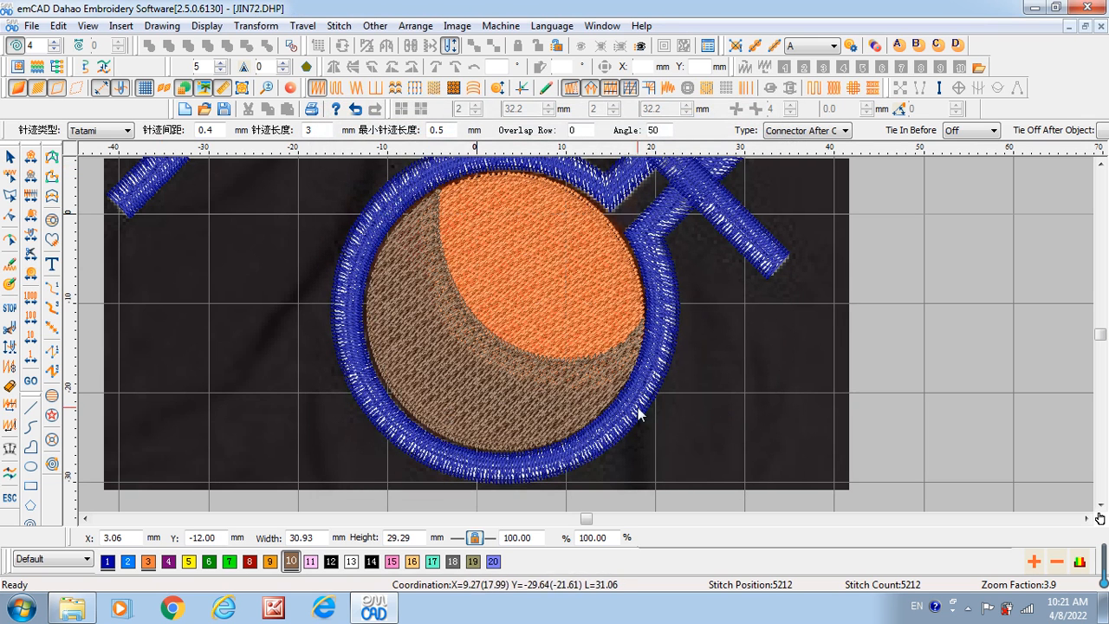
Save a copy of the design as JIN72.DST in the Tajima Format (*.DST) in the dst2020 folder.
click(31, 25)
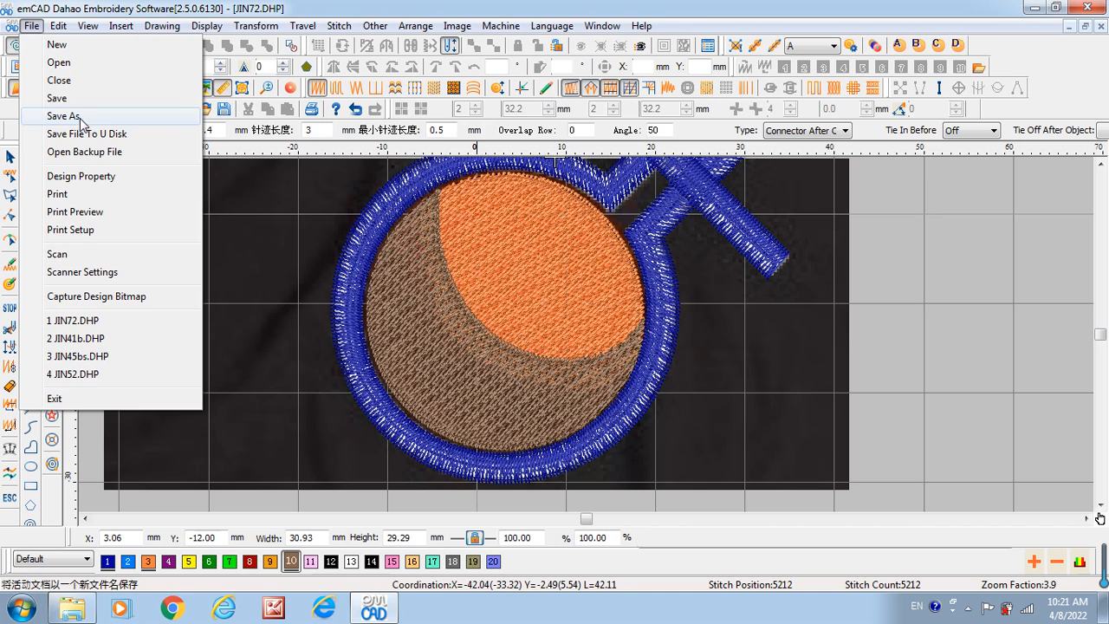
click(64, 116)
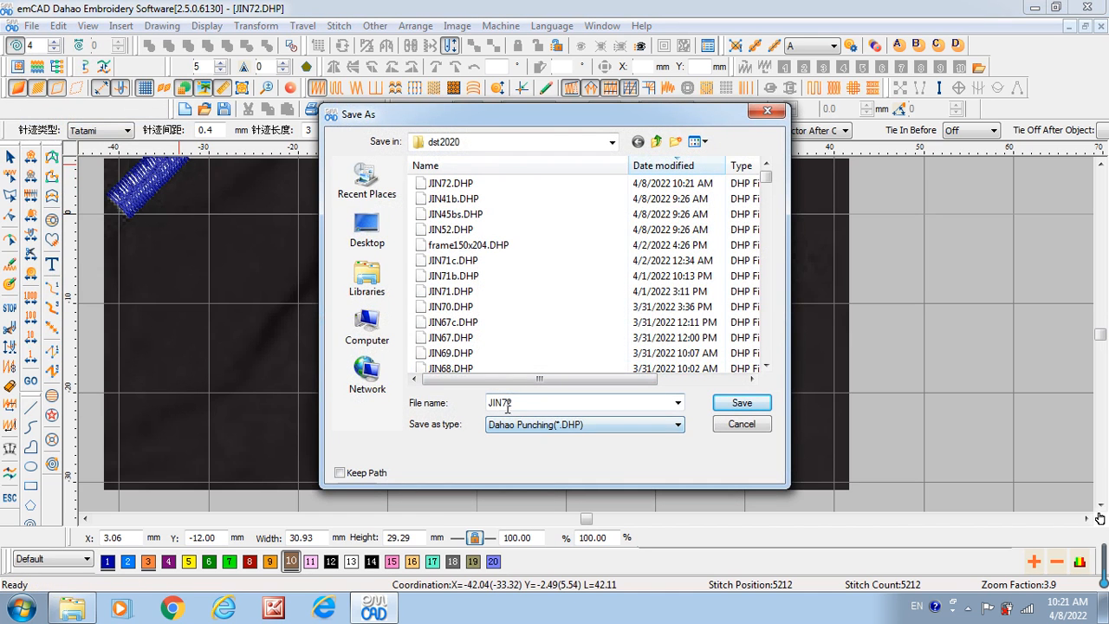
click(583, 424)
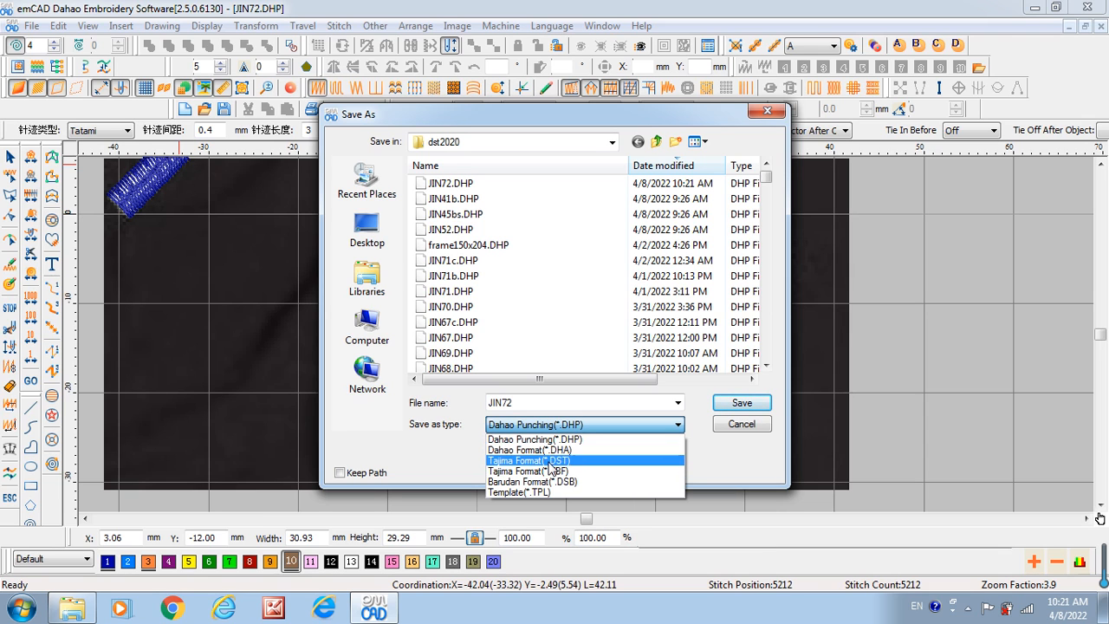
click(574, 462)
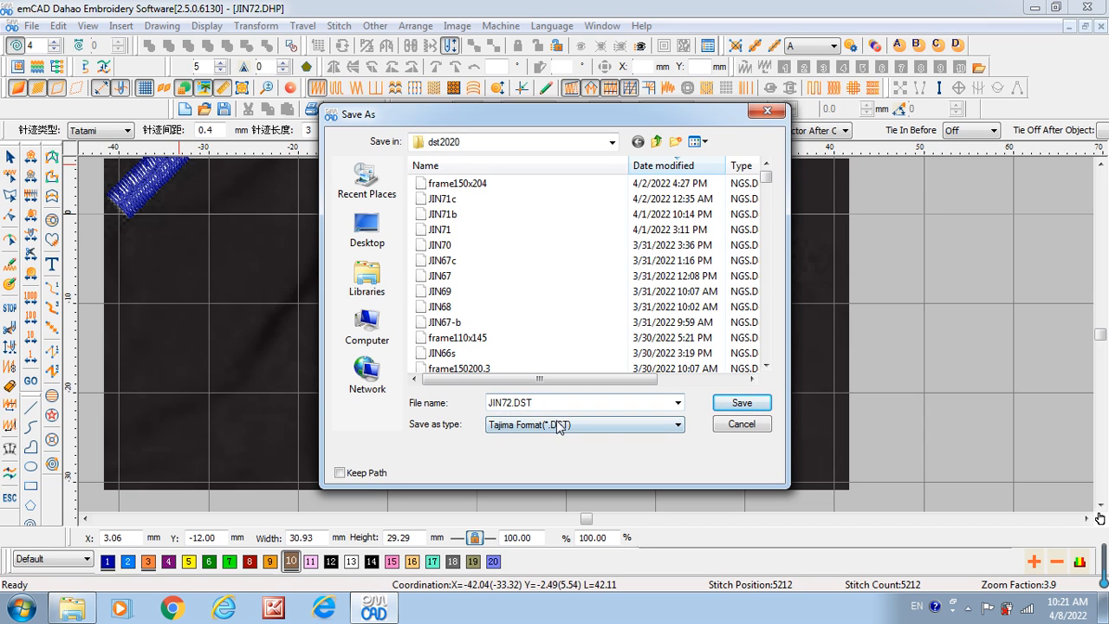
click(744, 403)
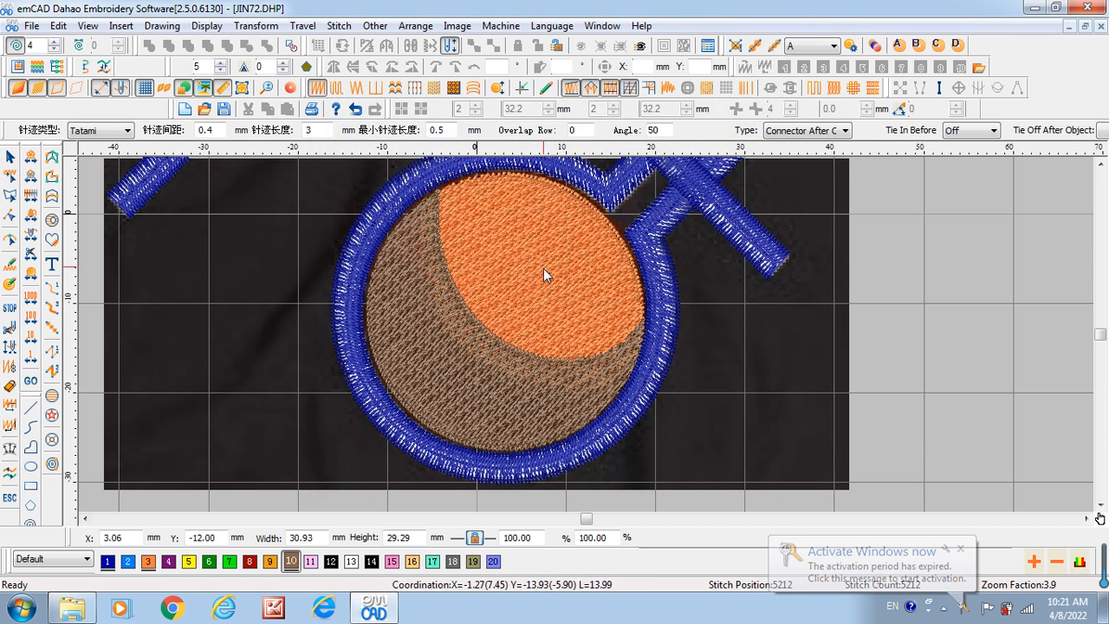
Preview the saved JIN72.DHP file in the Open dialog, and close the dialog without opening the file.
click(30, 29)
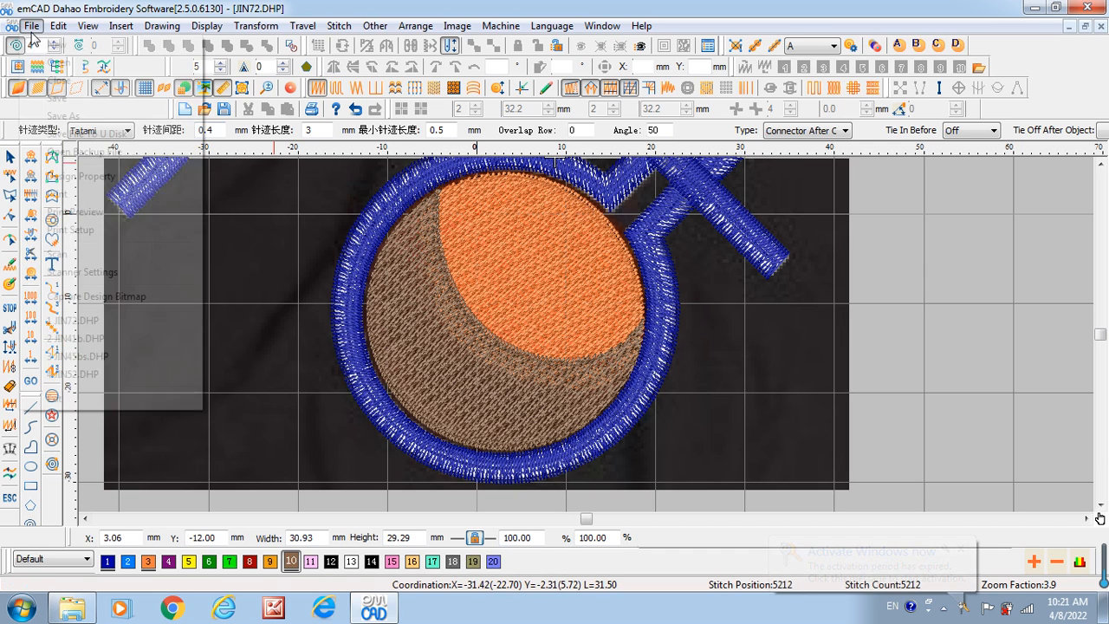
click(59, 64)
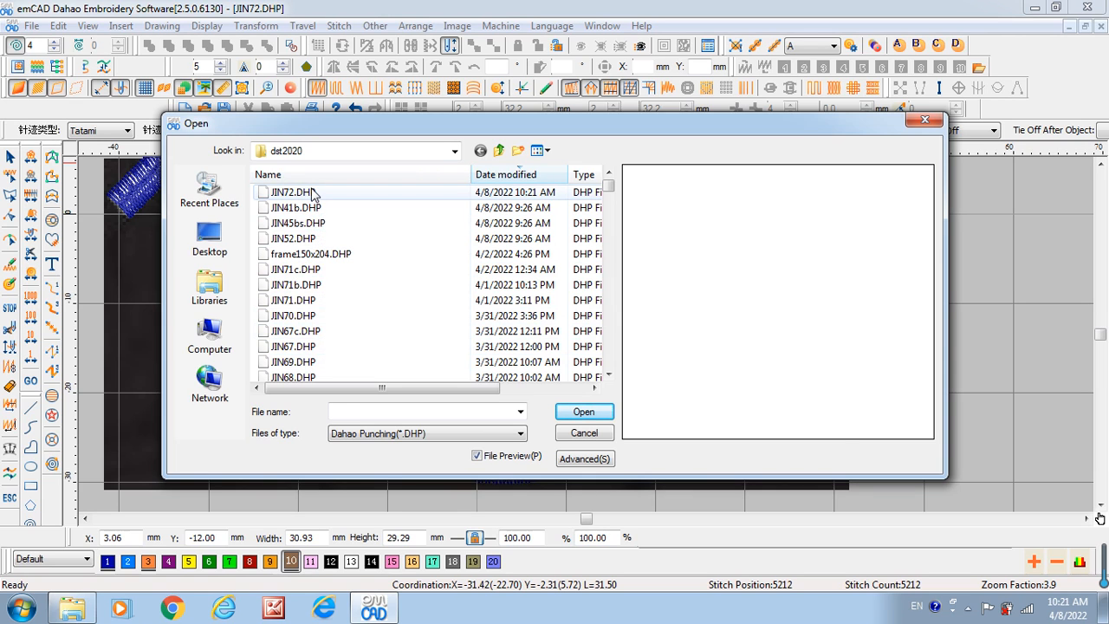
click(314, 194)
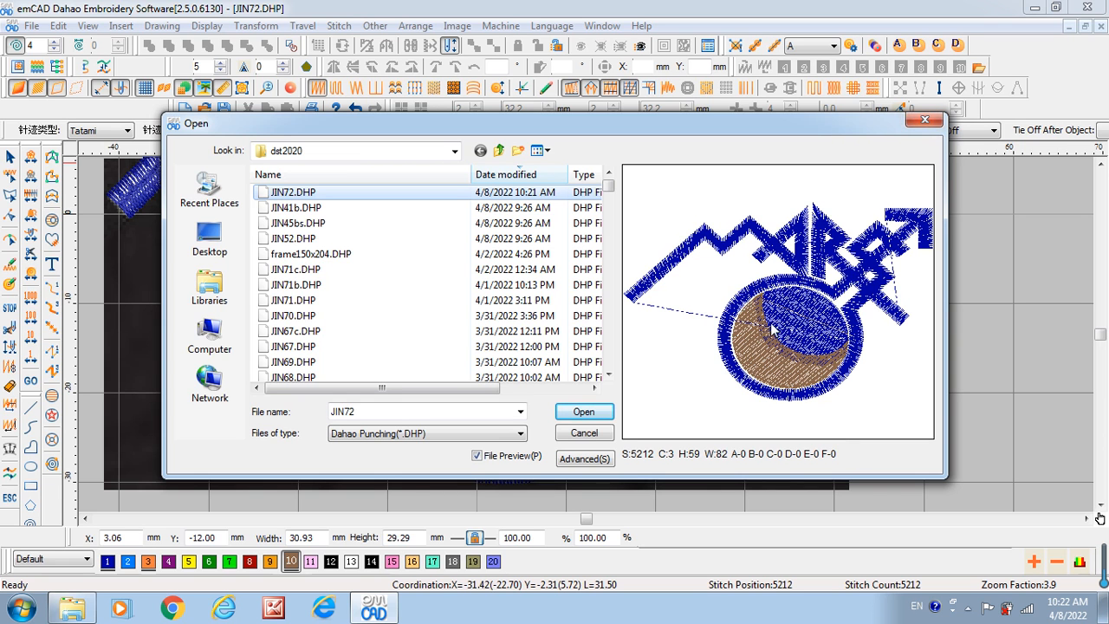
click(926, 126)
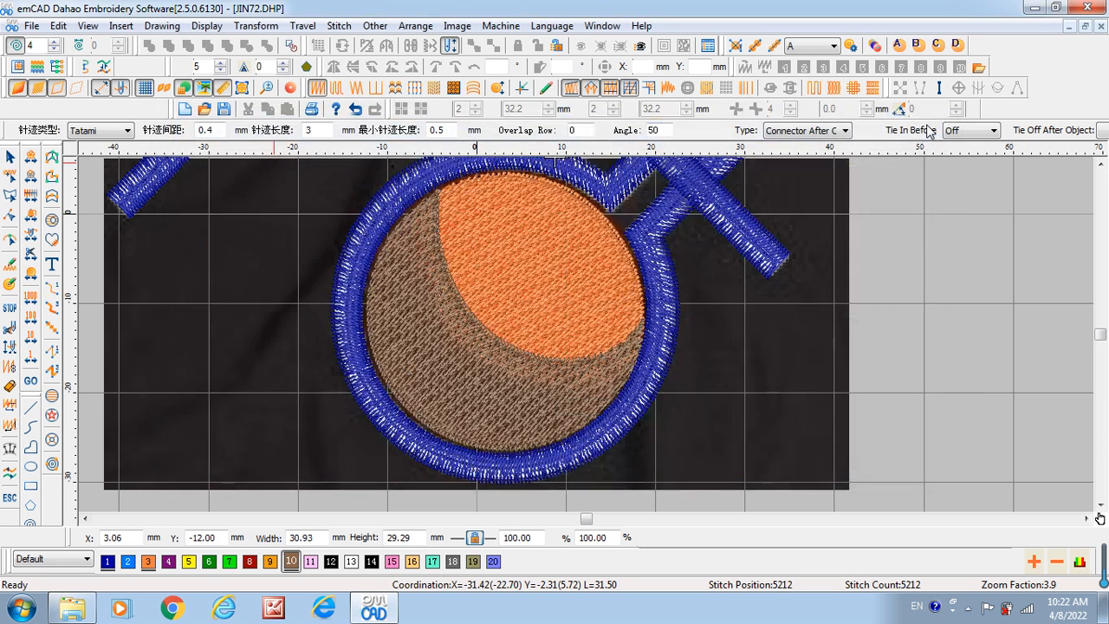
Close the embroidery program and launch the EV录屏 screen recorder from the desktop.
click(1089, 8)
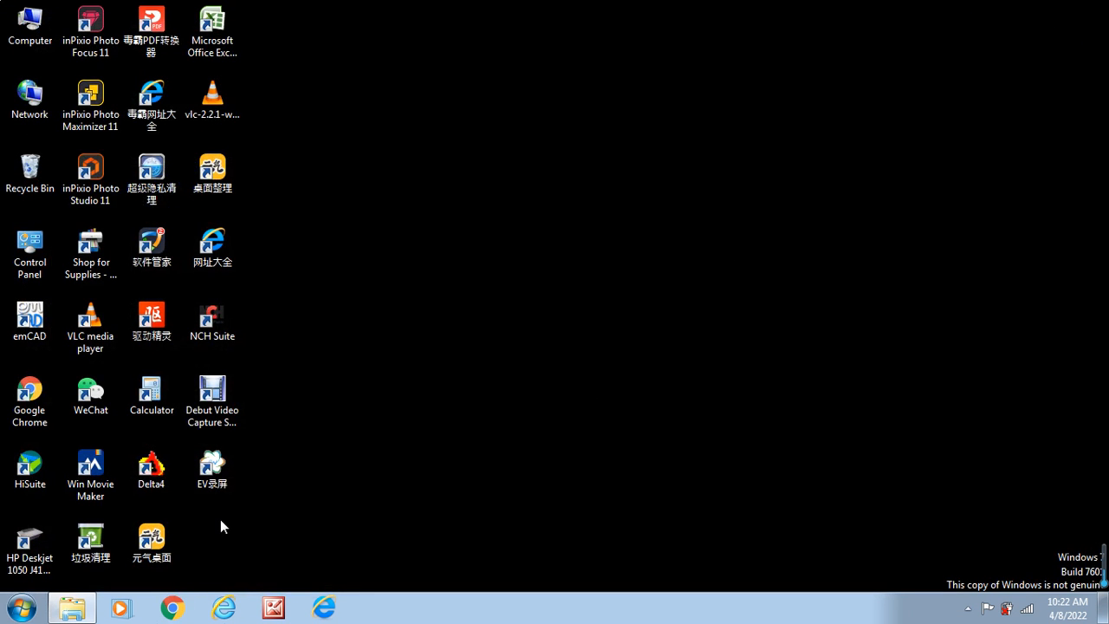
click(213, 472)
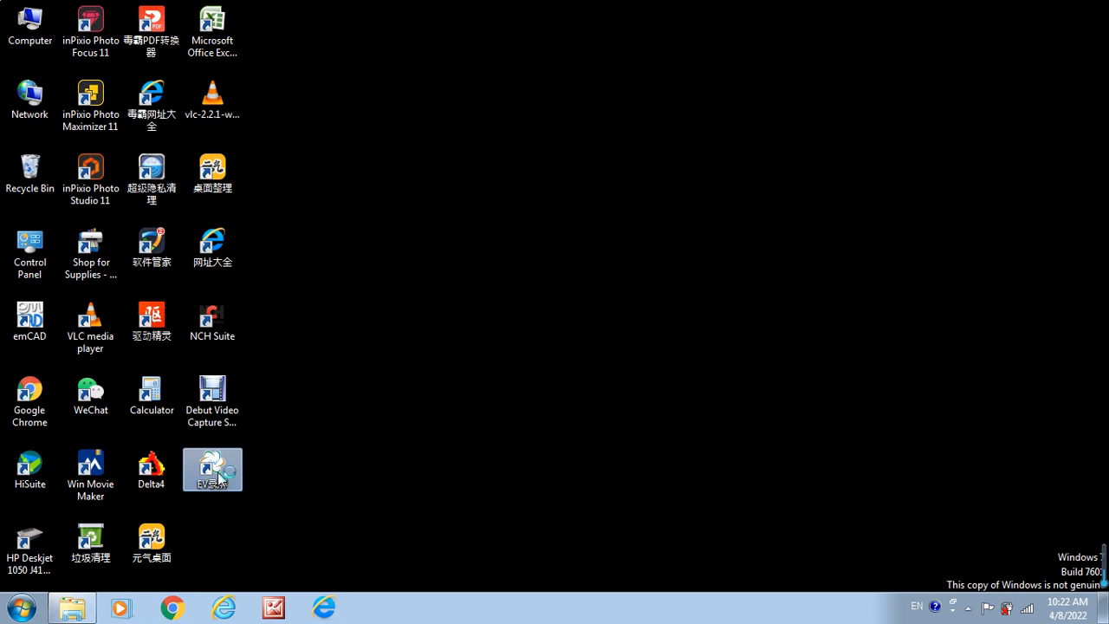